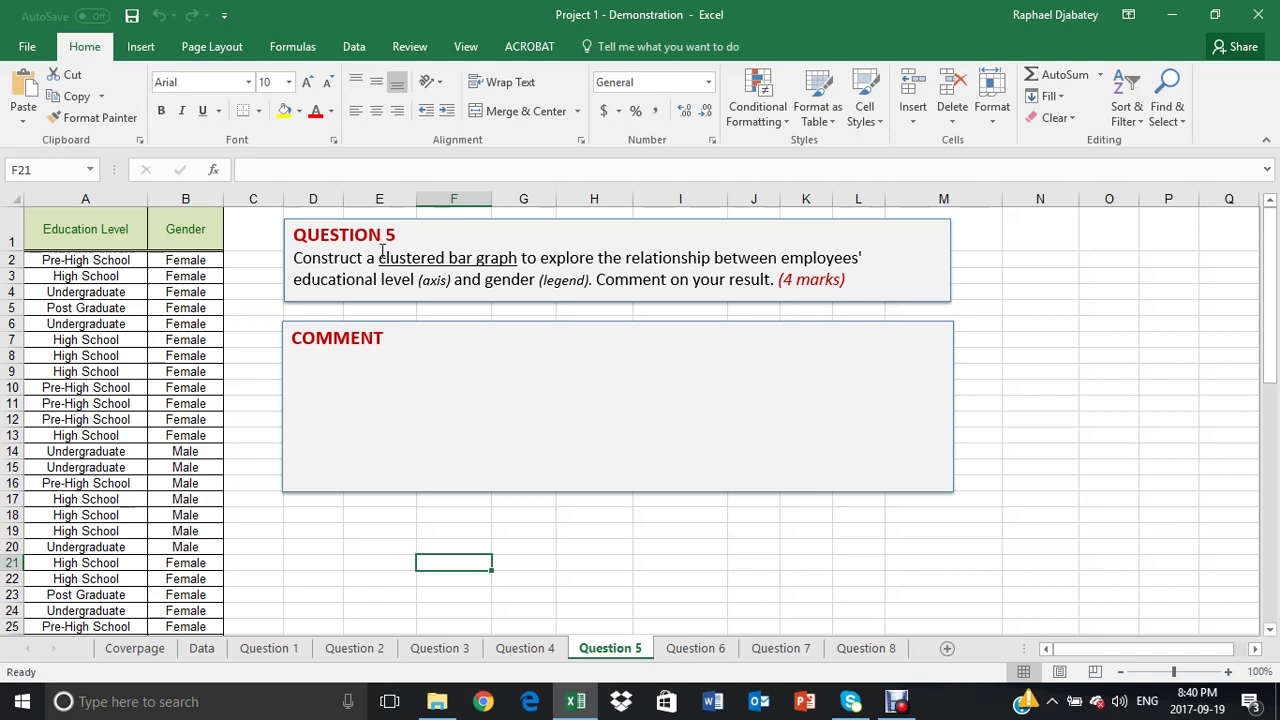
- Review the Question 5 instructions together with the Education Level and Gender data columns
{"action": "left_click_drag", "start_coordinate": [380, 256], "coordinate": [492, 256]}
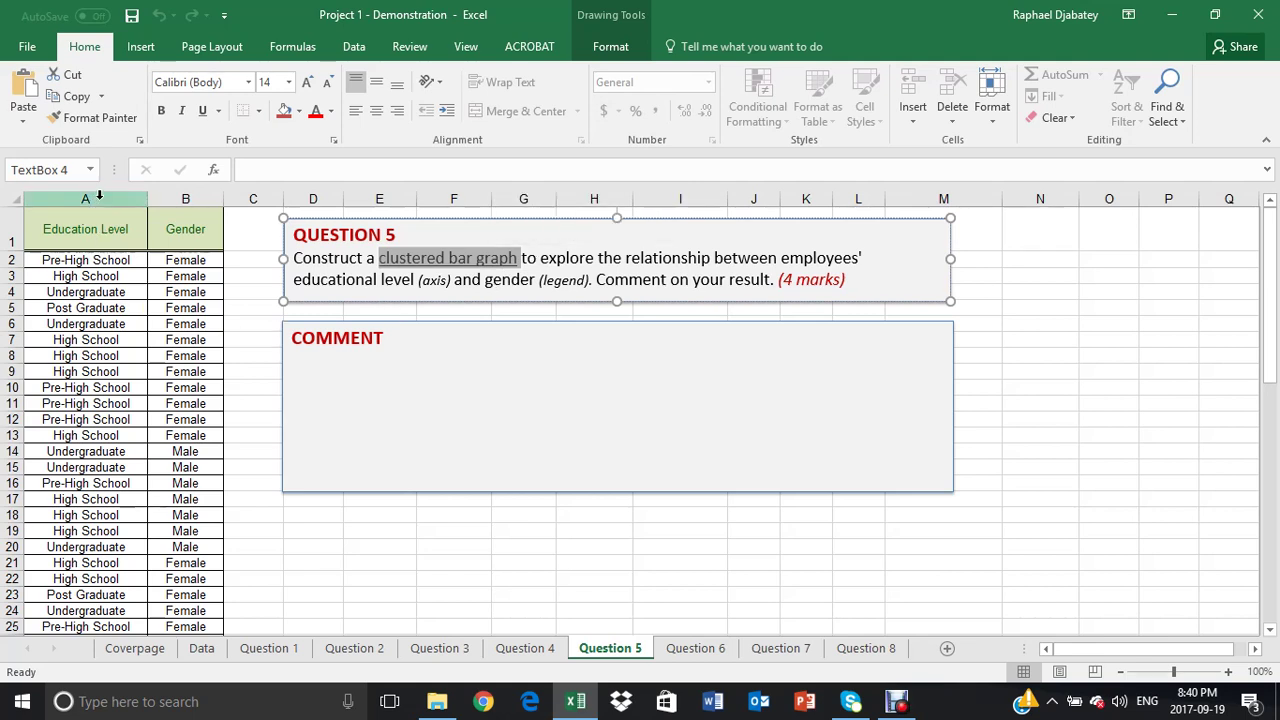
{"action": "left_click_drag", "start_coordinate": [97, 195], "coordinate": [175, 195]}
{"action": "left_click", "coordinate": [176, 196]}
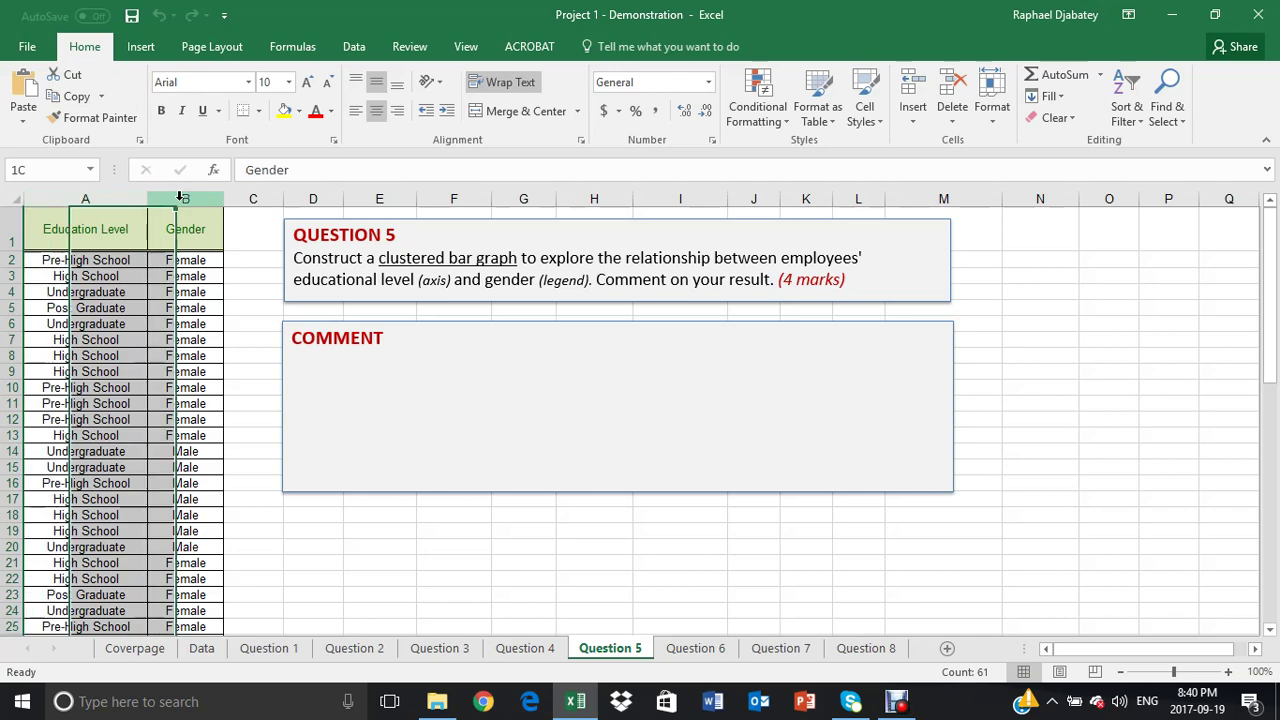
{"action": "left_click", "coordinate": [91, 199]}
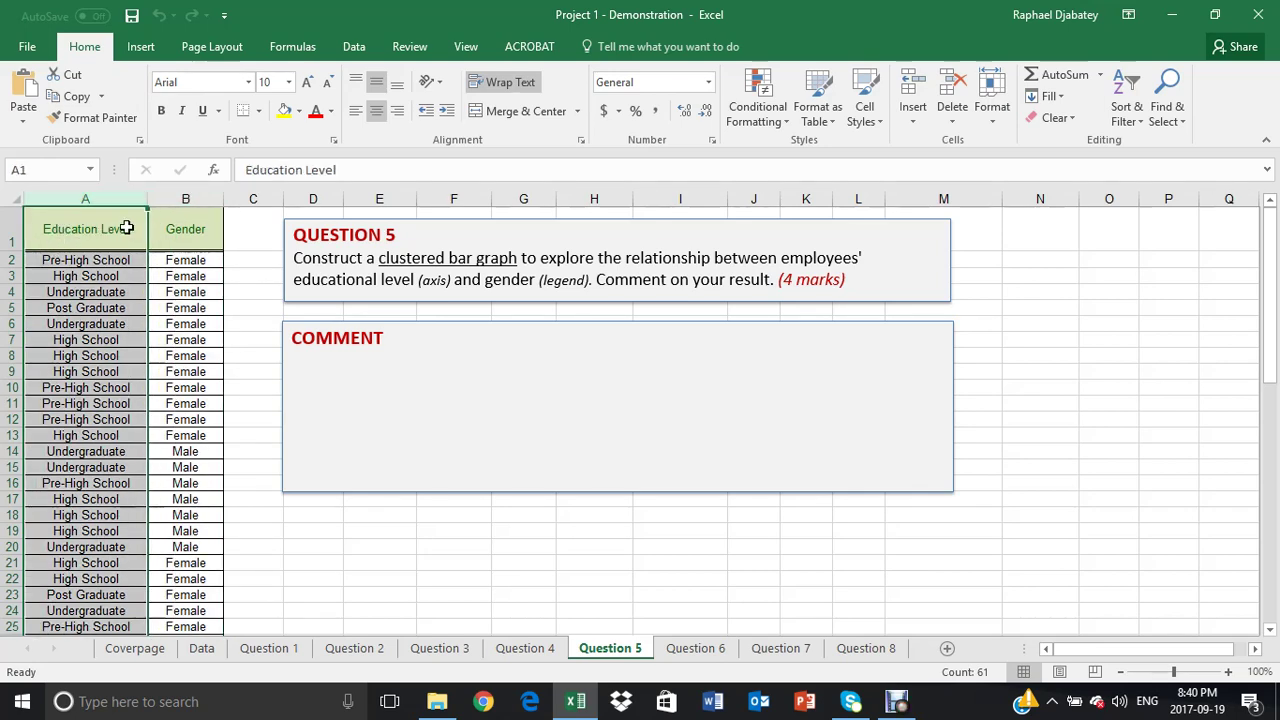
{"action": "left_click", "coordinate": [185, 198]}
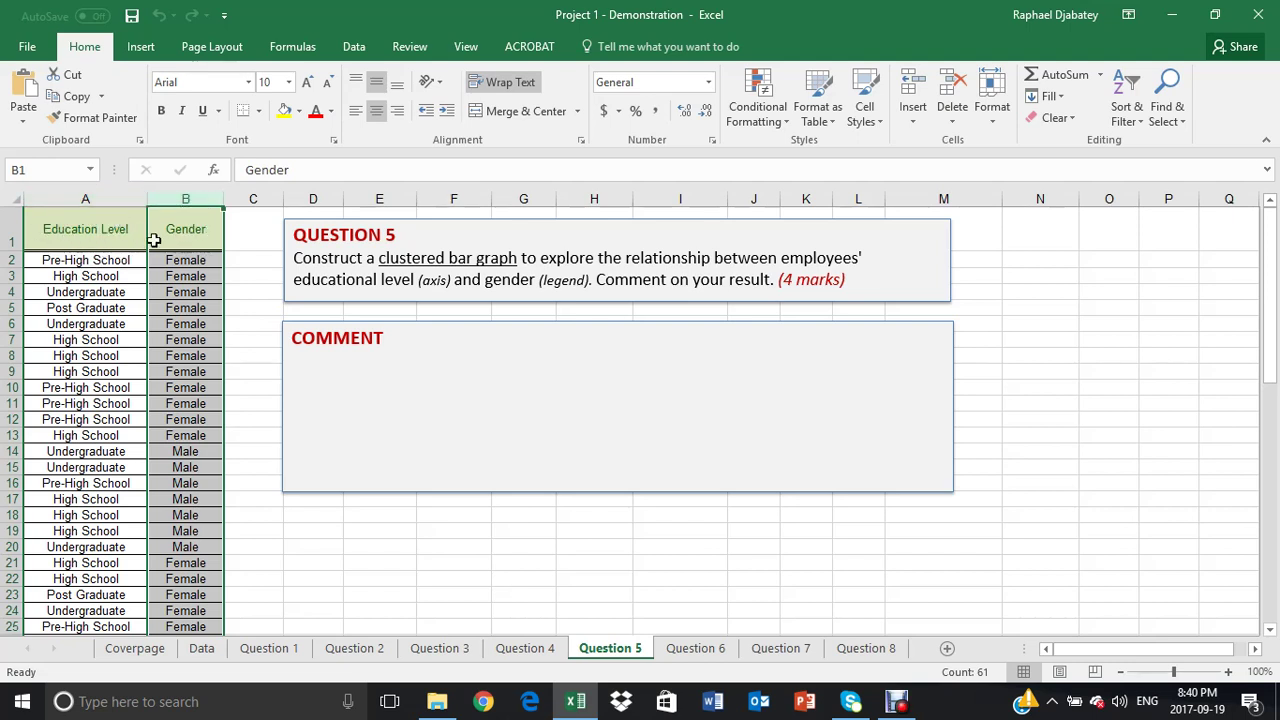
{"action": "left_click", "coordinate": [183, 195]}
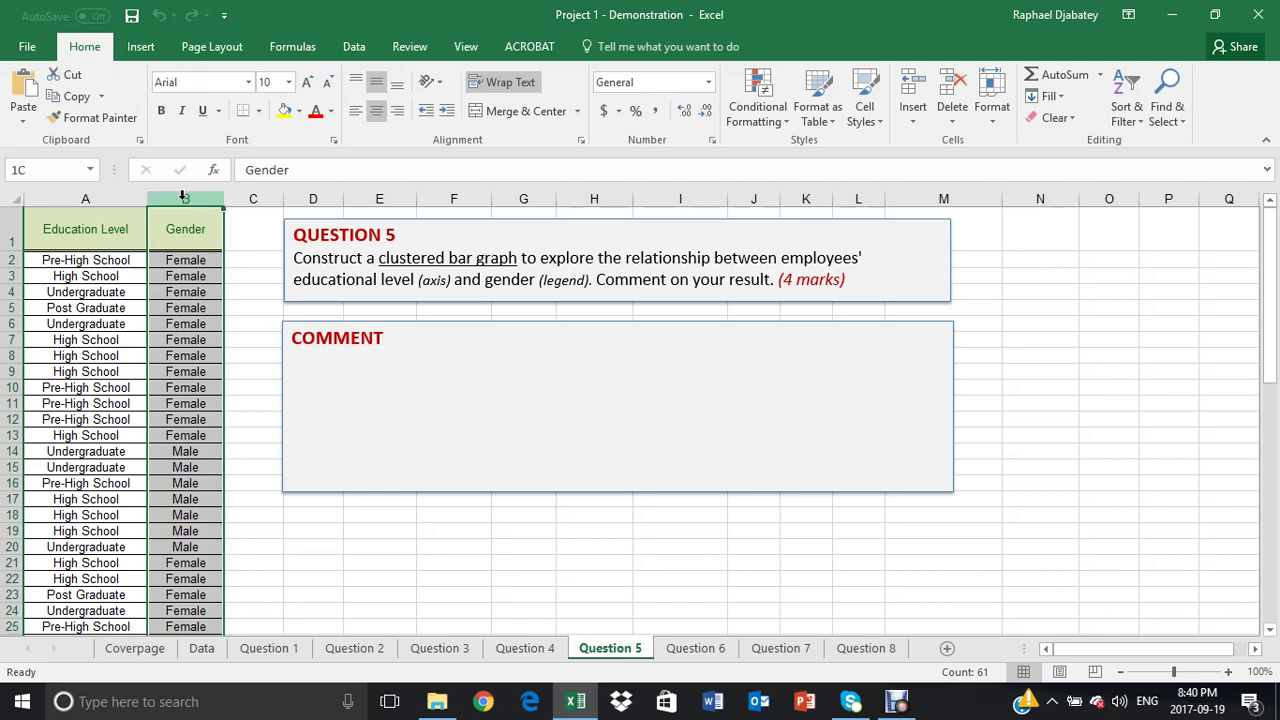
{"action": "left_click", "coordinate": [130, 198]}
{"action": "left_click", "coordinate": [185, 199]}
{"action": "left_click", "coordinate": [136, 212]}
{"action": "left_click", "coordinate": [150, 220]}
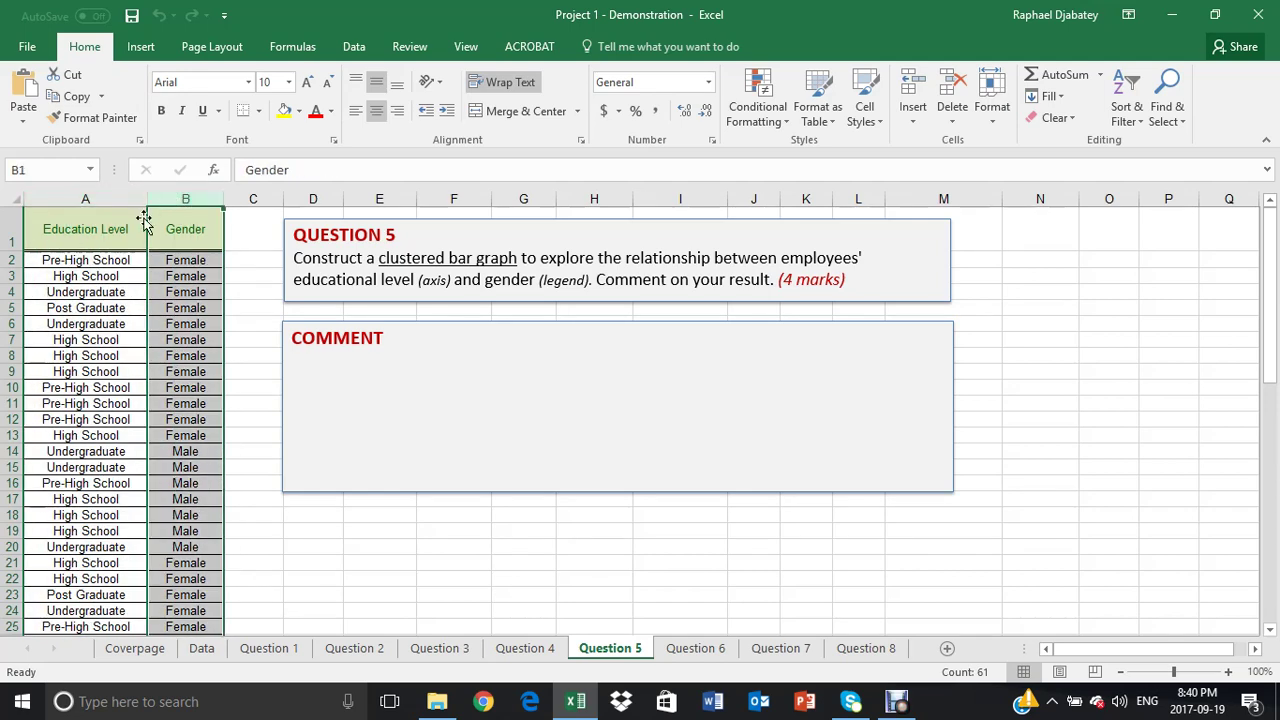
{"action": "left_click", "coordinate": [297, 257]}
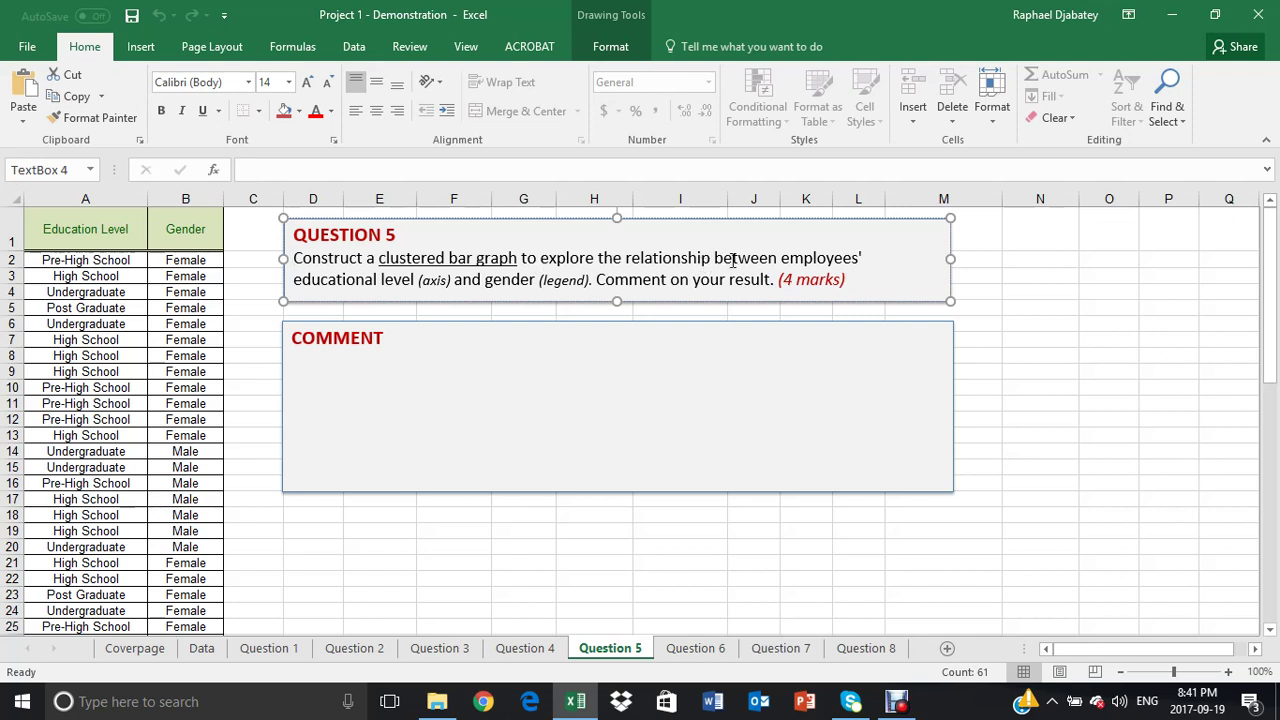
{"action": "left_click", "coordinate": [87, 199]}
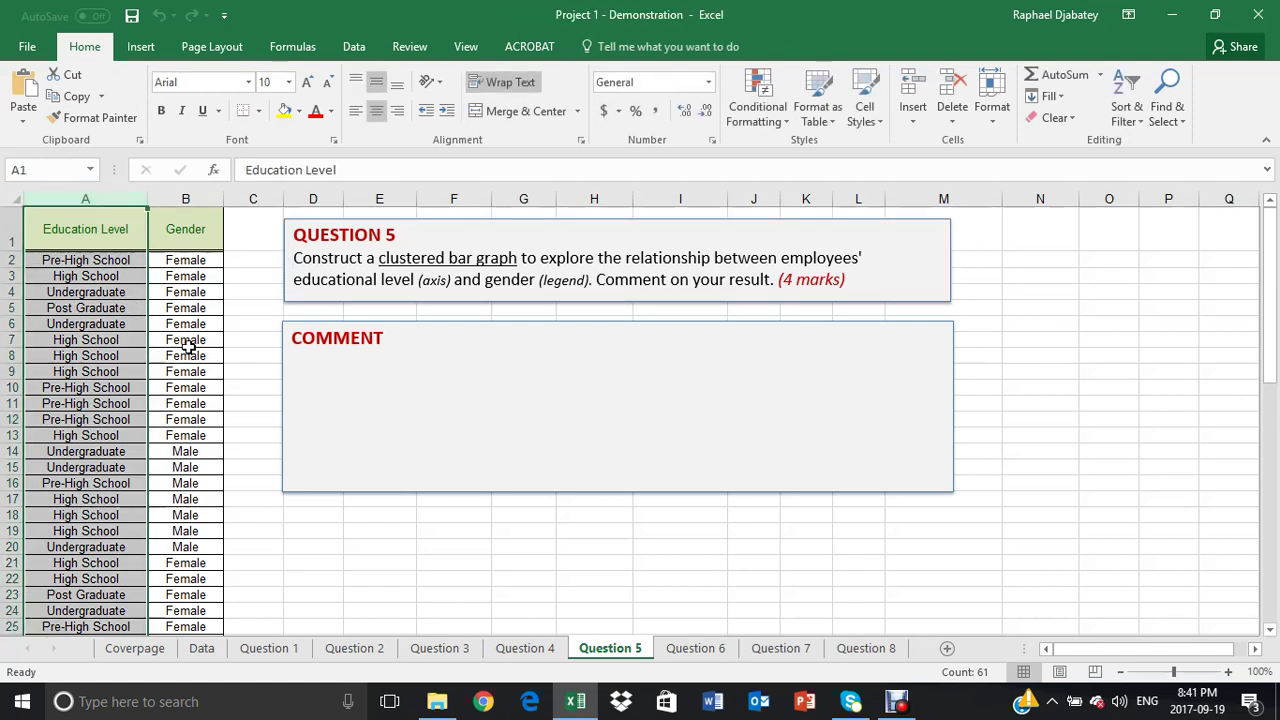
{"action": "left_click", "coordinate": [184, 199]}
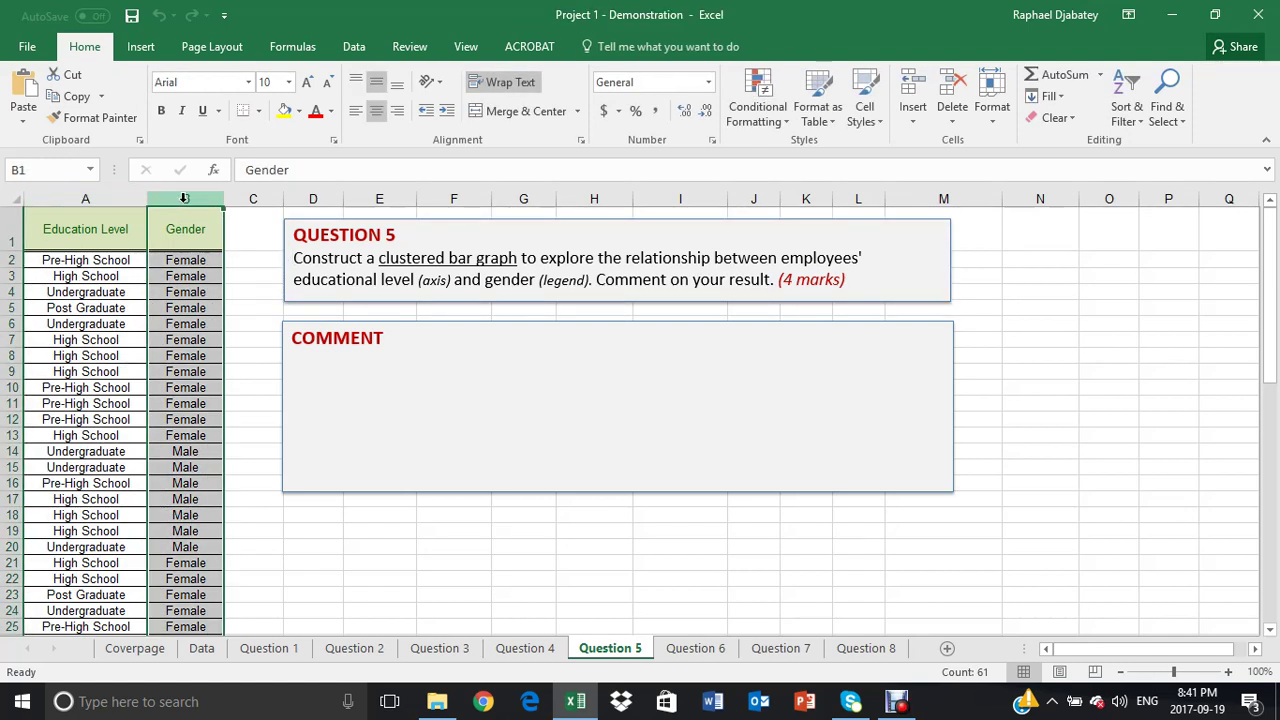
- Insert a PivotChart from the Education Level and Gender data, placed at cell E19 of the existing worksheet, accepting replacement of existing data
{"action": "left_click", "coordinate": [113, 403]}
{"action": "left_click", "coordinate": [92, 455]}
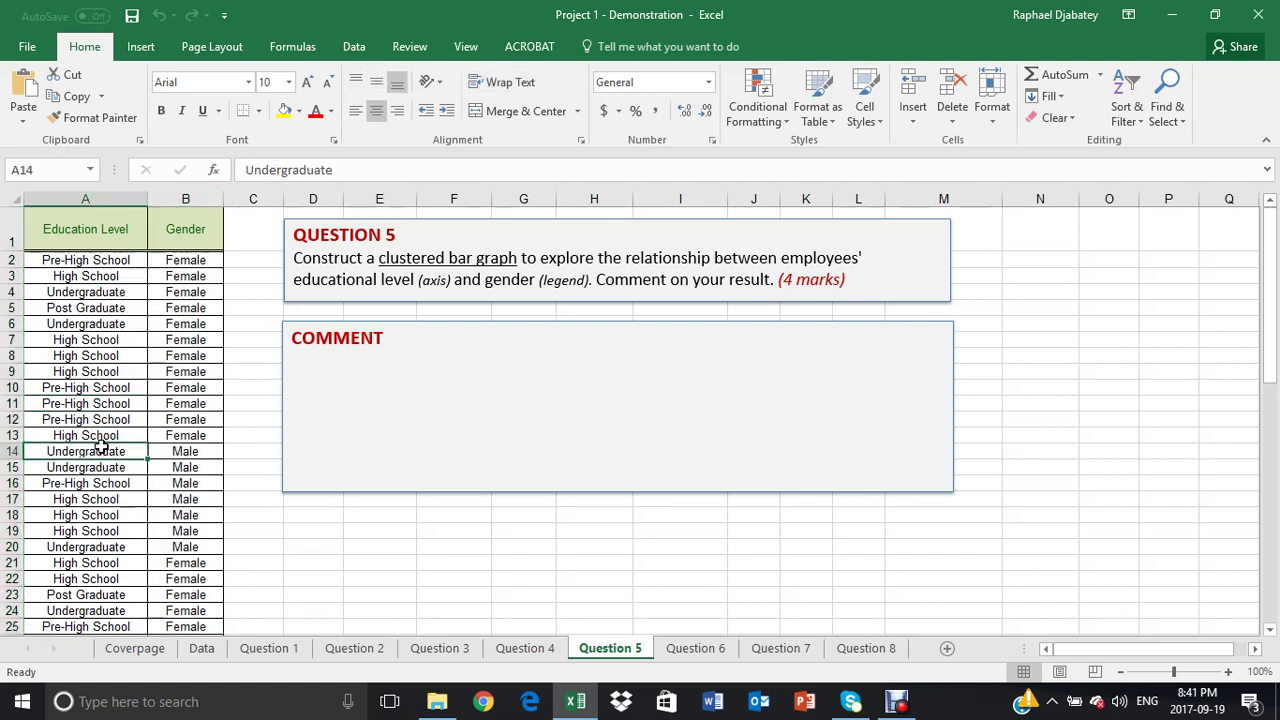
{"action": "left_click", "coordinate": [104, 435]}
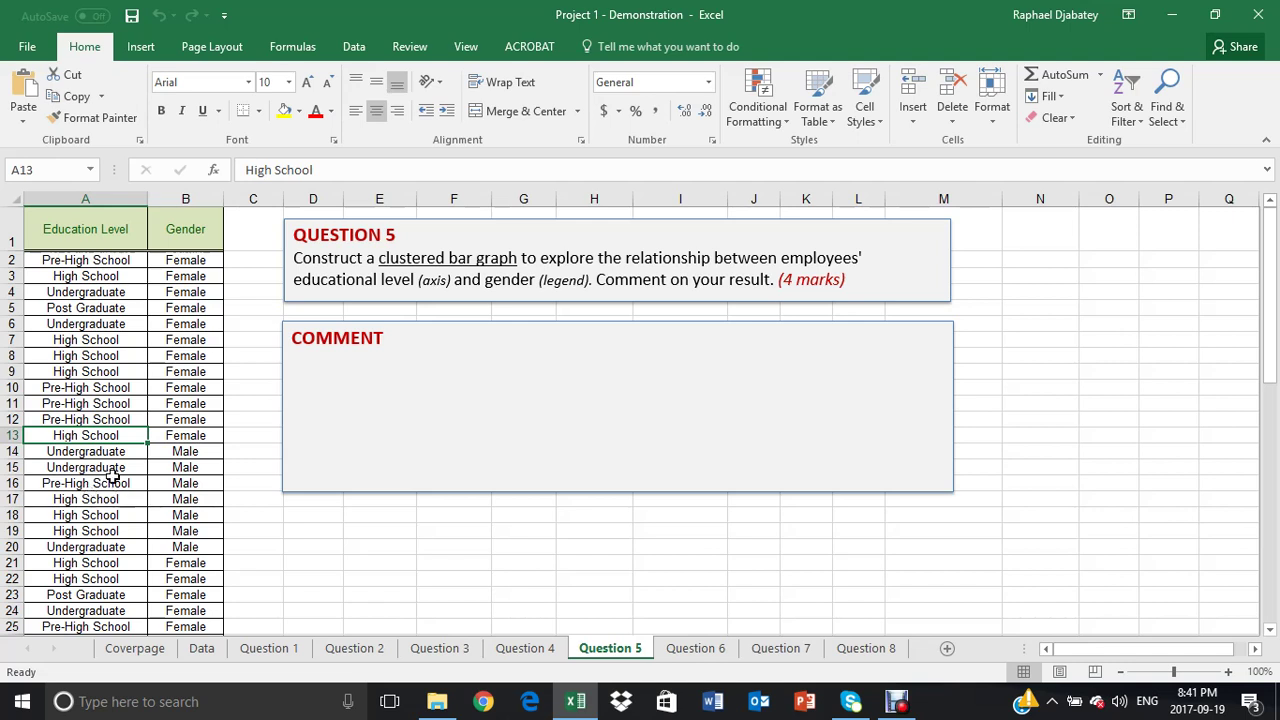
{"action": "left_click", "coordinate": [140, 50]}
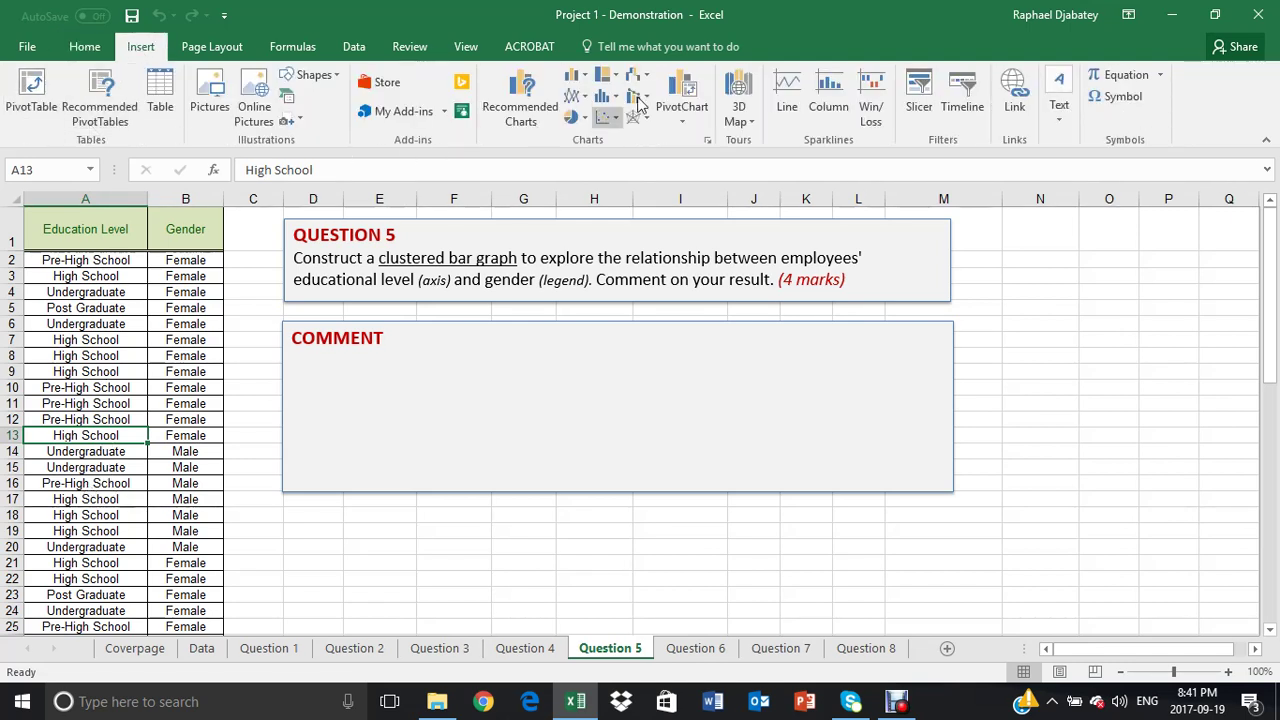
{"action": "left_click", "coordinate": [703, 119]}
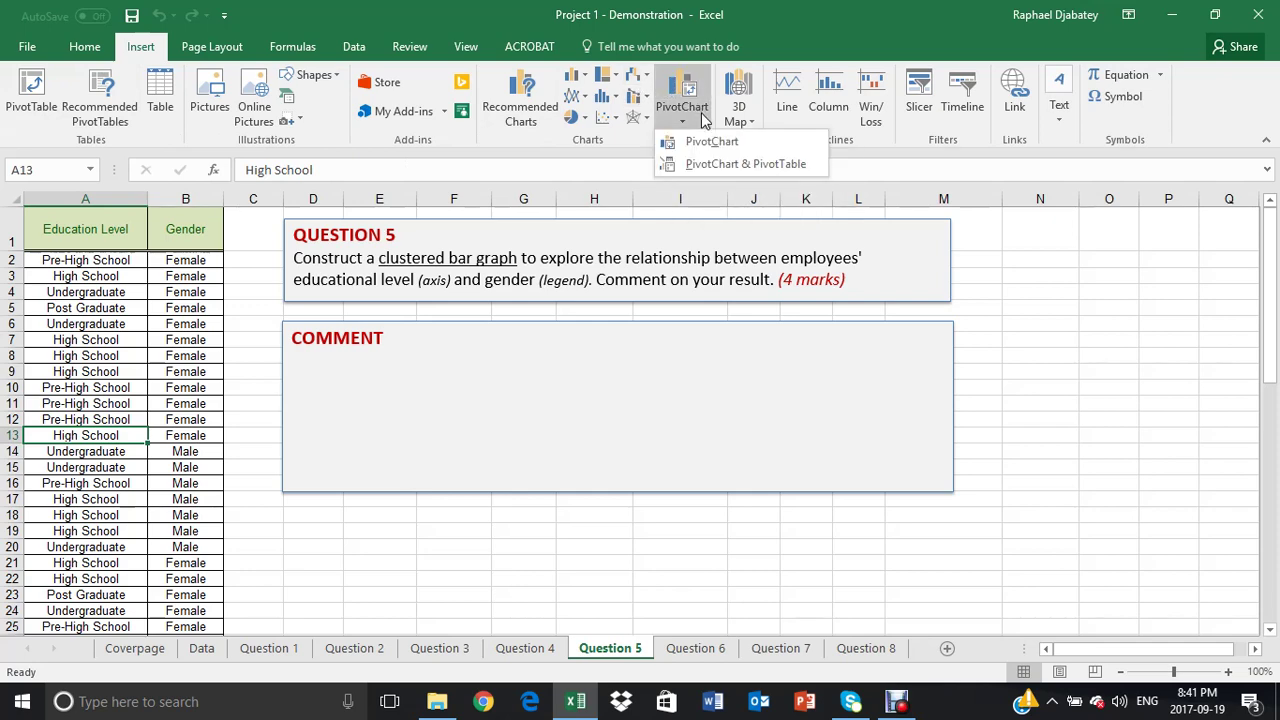
{"action": "left_click", "coordinate": [709, 143]}
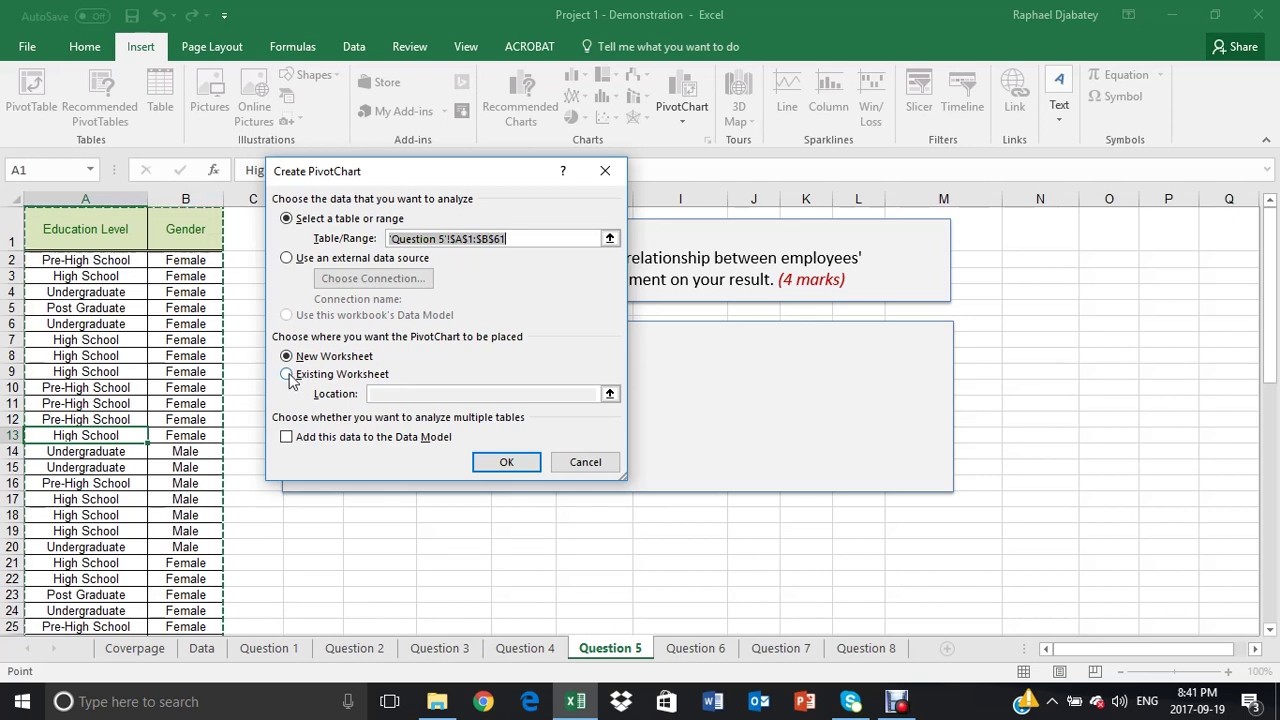
{"action": "left_click", "coordinate": [287, 374]}
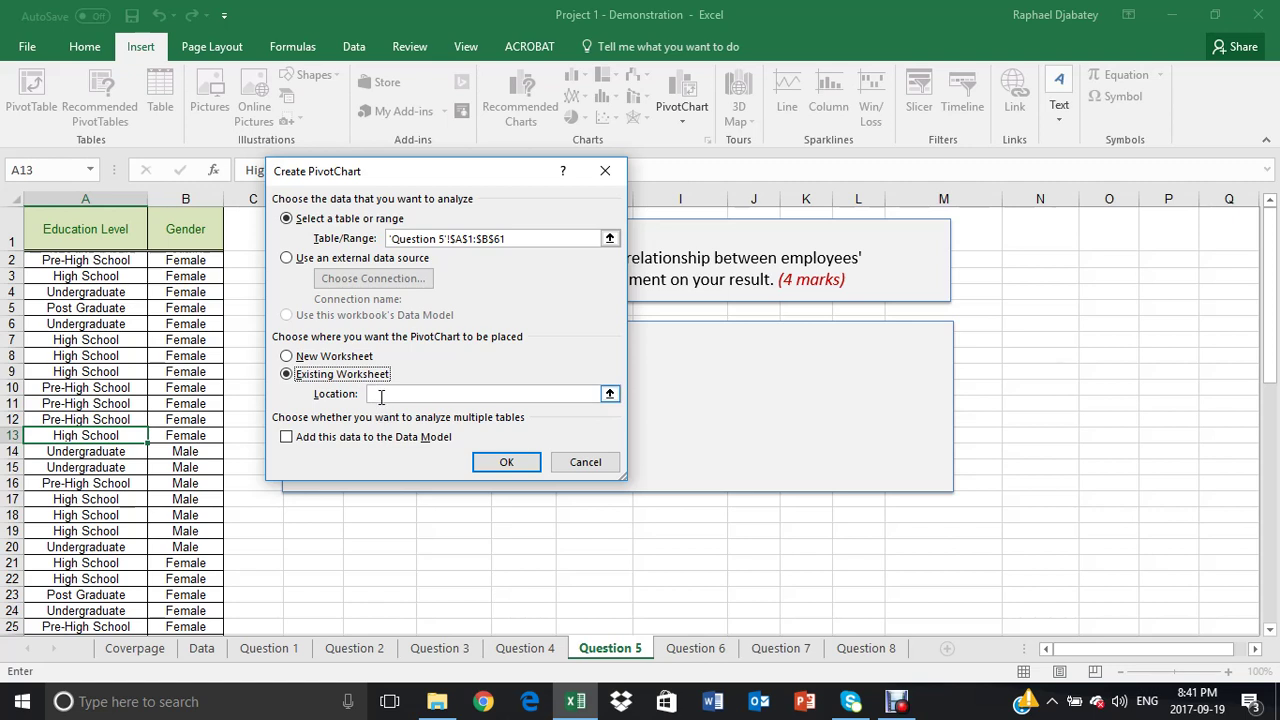
{"action": "left_click", "coordinate": [381, 396]}
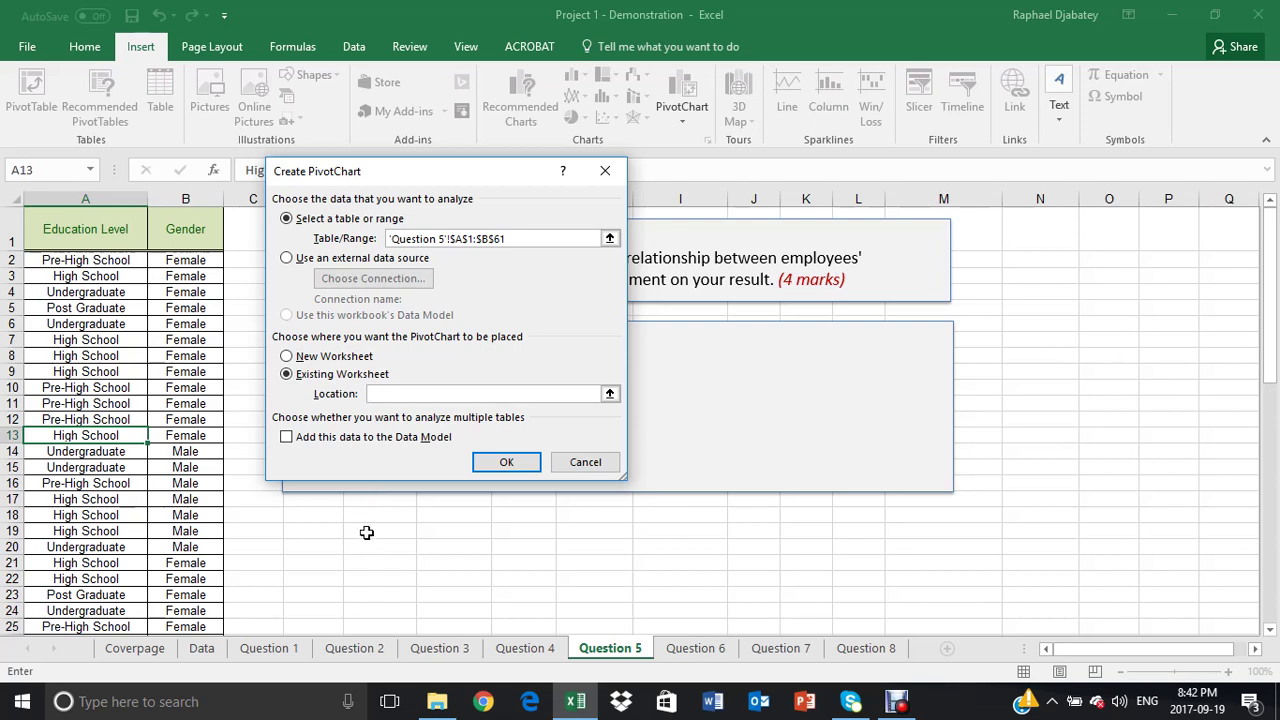
{"action": "left_click", "coordinate": [366, 533]}
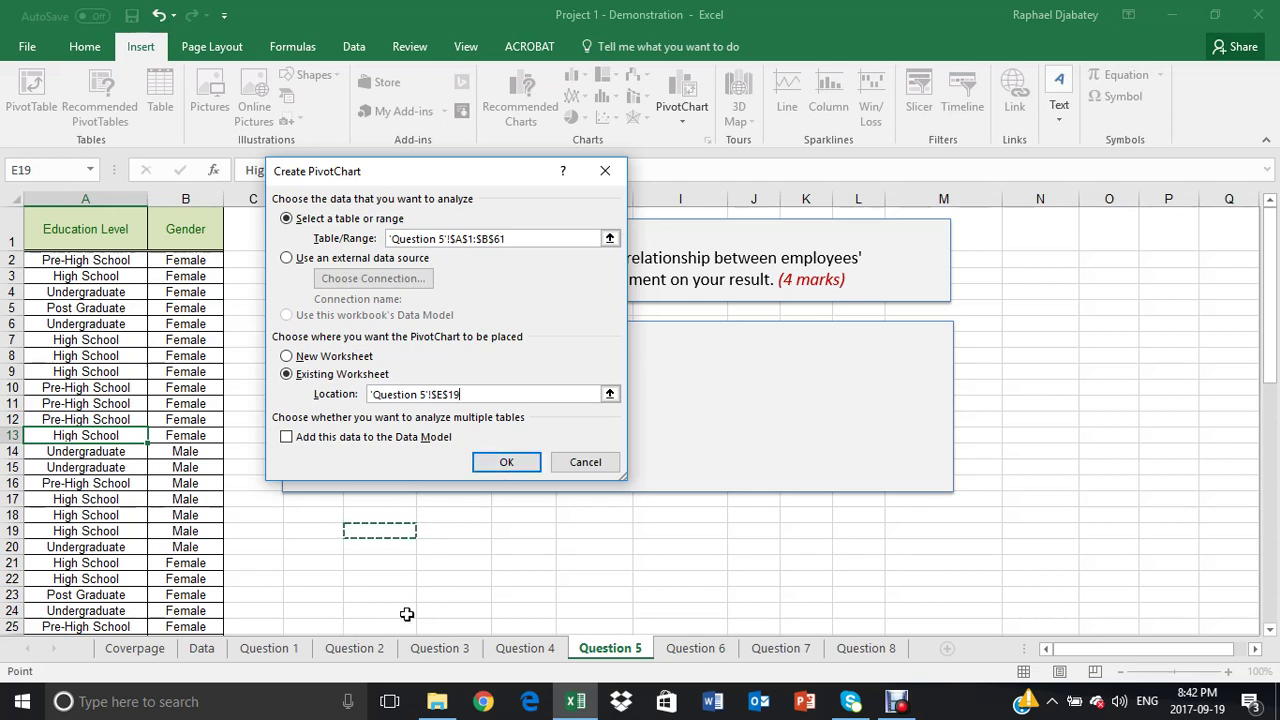
{"action": "left_click", "coordinate": [507, 463]}
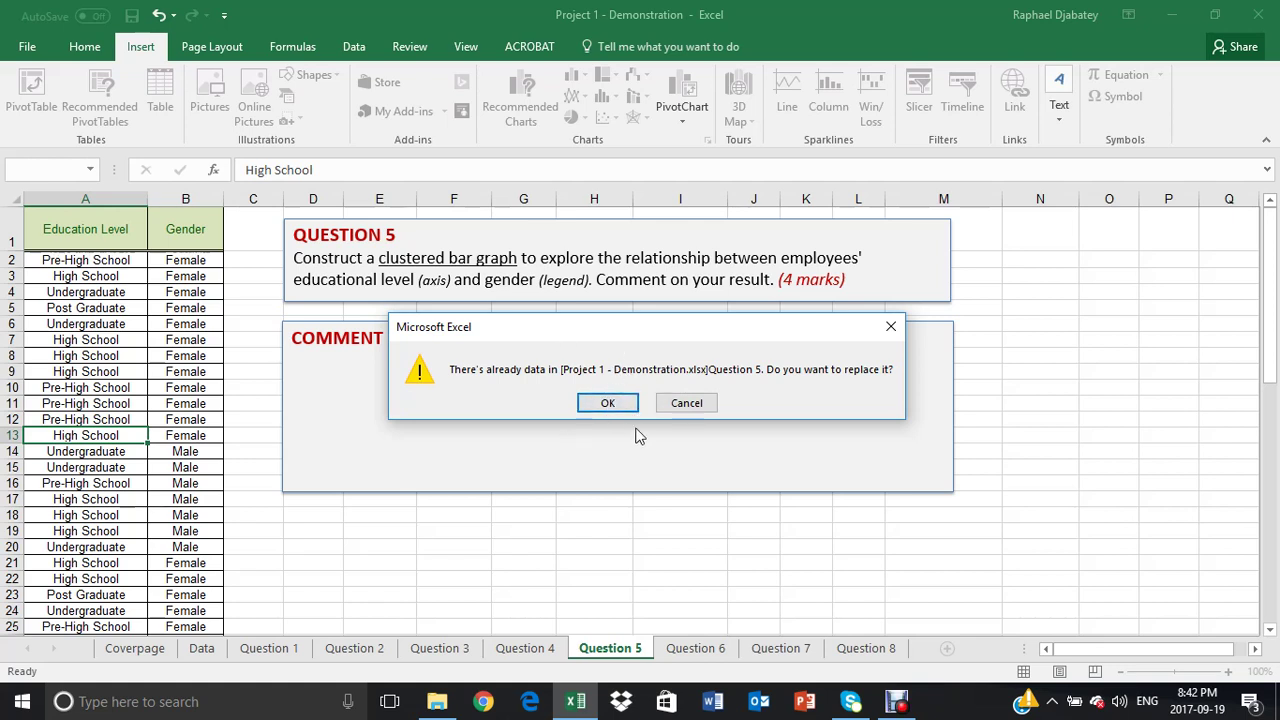
{"action": "left_click", "coordinate": [606, 412]}
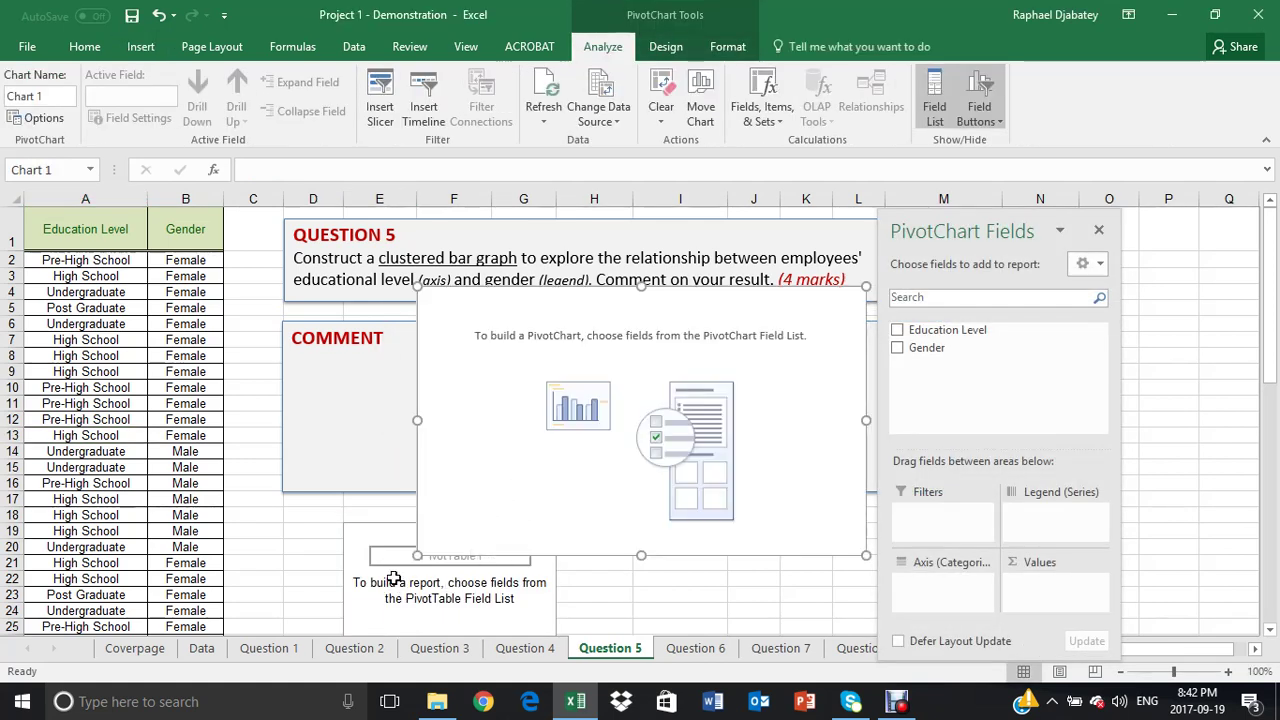
- Move the empty PivotChart below the COMMENT heading so it no longer covers the question text
{"action": "scroll", "coordinate": [600, 557], "scroll_direction": "down", "scroll_amount": 4}
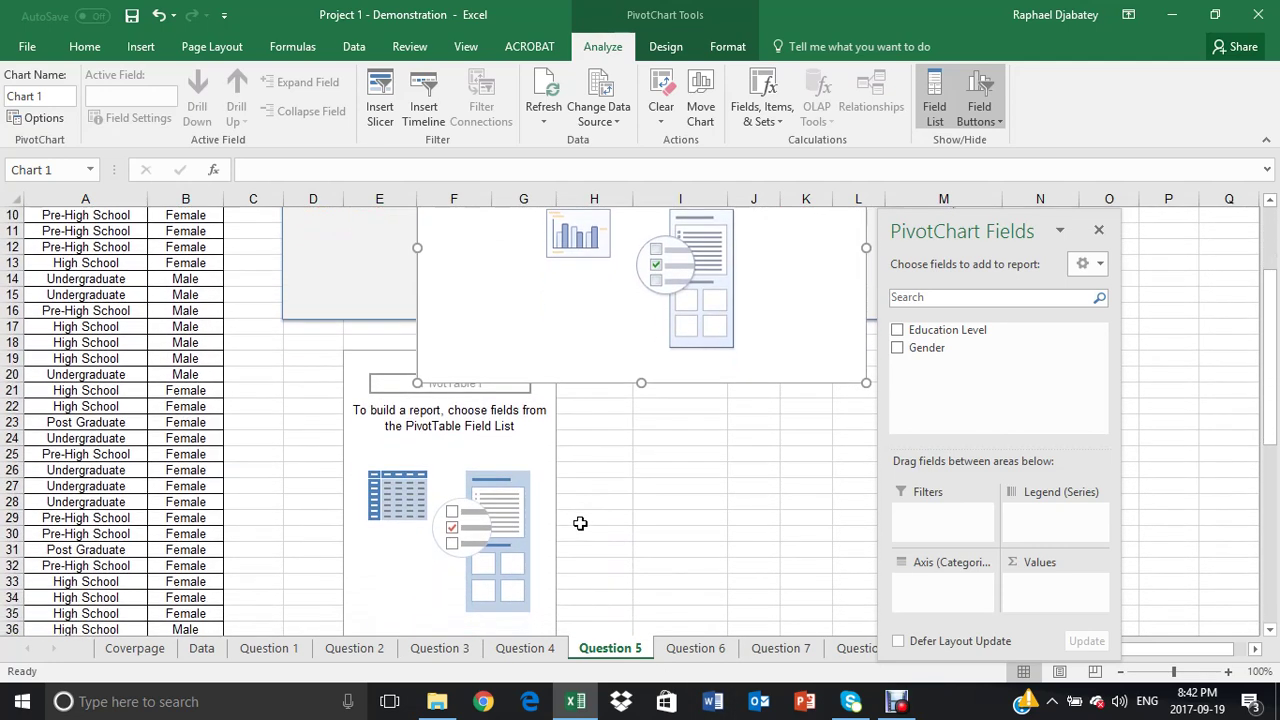
{"action": "scroll", "coordinate": [570, 470], "scroll_direction": "up", "scroll_amount": 2}
{"action": "scroll", "coordinate": [594, 457], "scroll_direction": "up", "scroll_amount": 1}
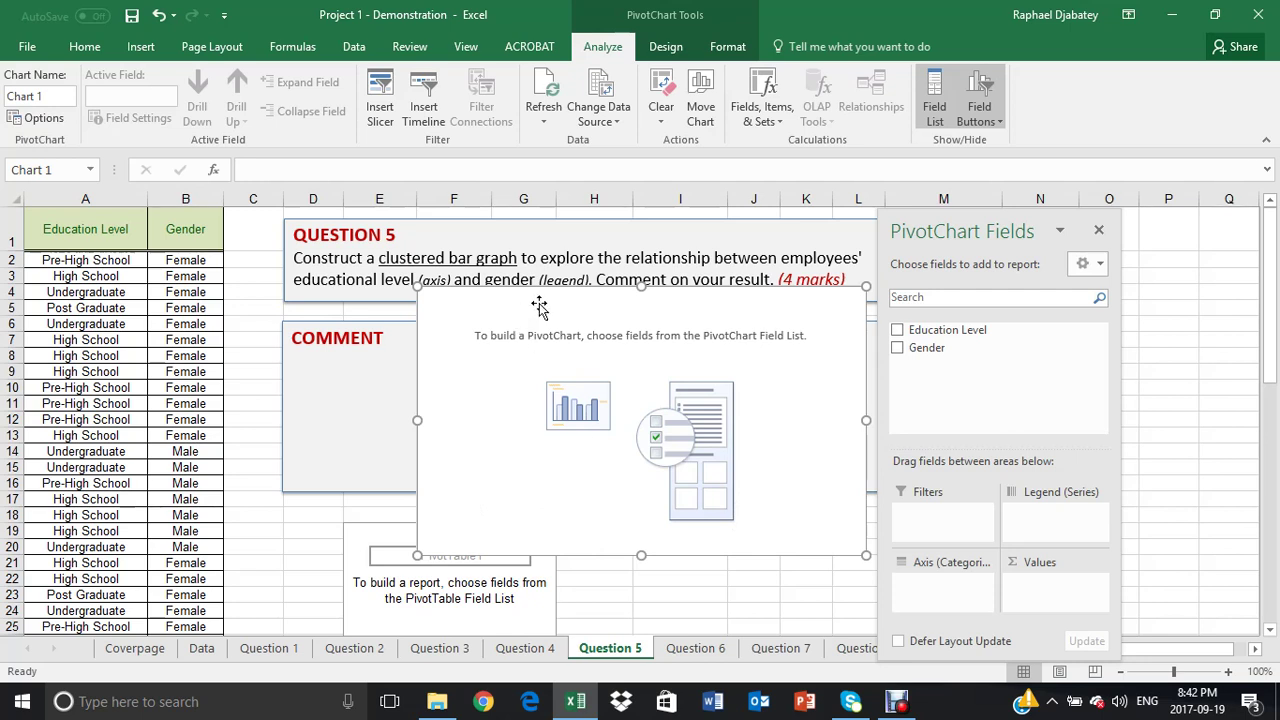
{"action": "mouse_move", "coordinate": [536, 294]}
{"action": "left_mouse_down"}
{"action": "mouse_move", "coordinate": [395, 355]}
{"action": "mouse_move", "coordinate": [417, 377]}
{"action": "mouse_move", "coordinate": [429, 357]}
{"action": "left_mouse_up"}
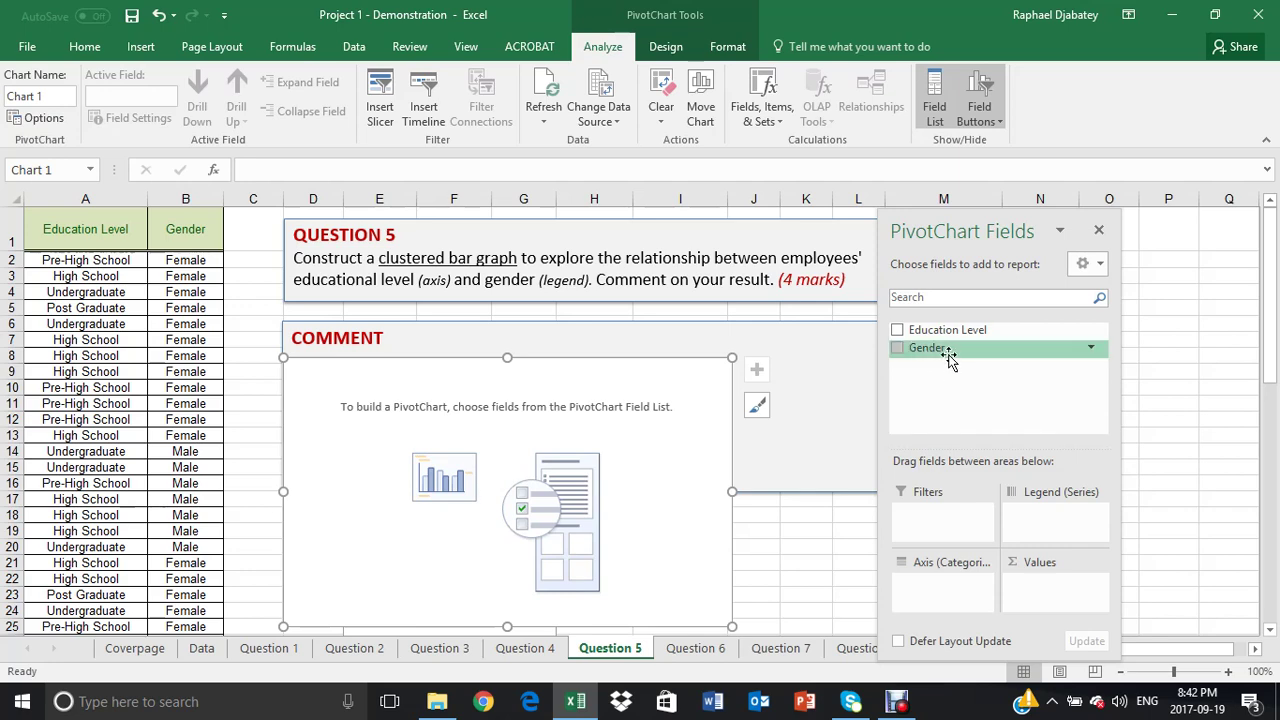
- Build the PivotChart with Education Level as the axis, Gender as the legend, and the count of Education Level as values
{"action": "left_click_drag", "start_coordinate": [88, 197], "coordinate": [165, 202]}
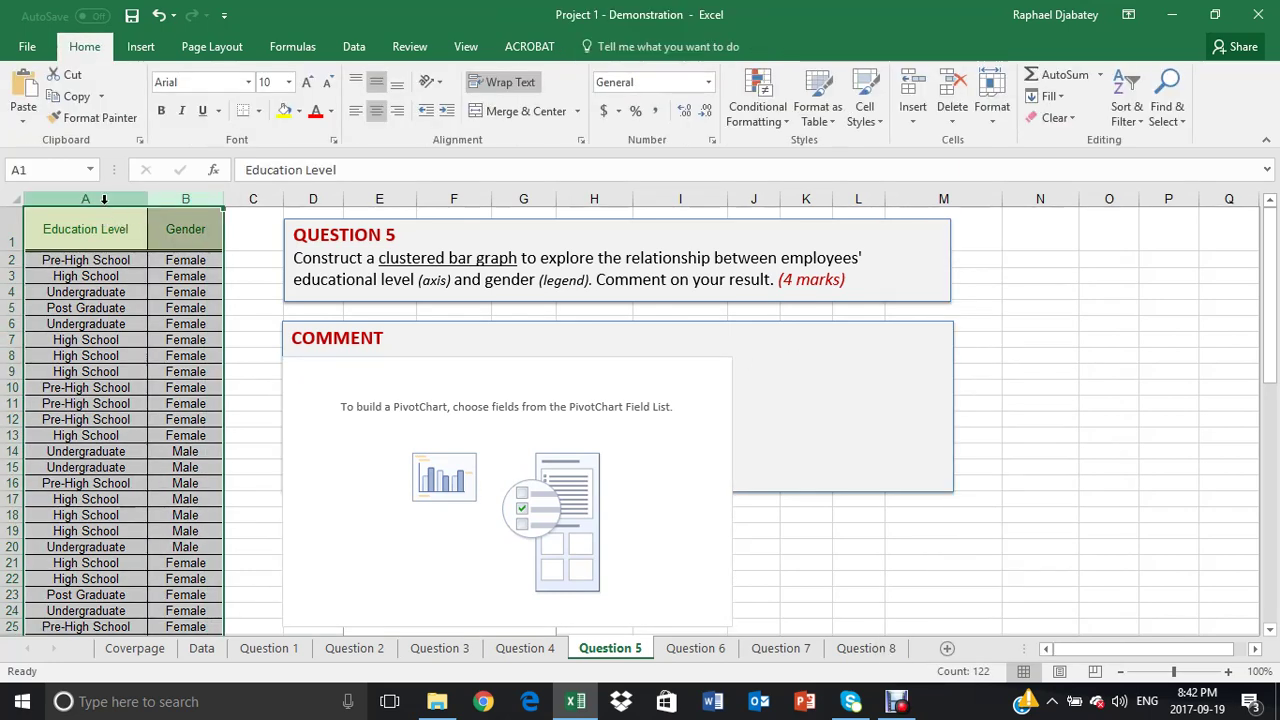
{"action": "left_click", "coordinate": [500, 392]}
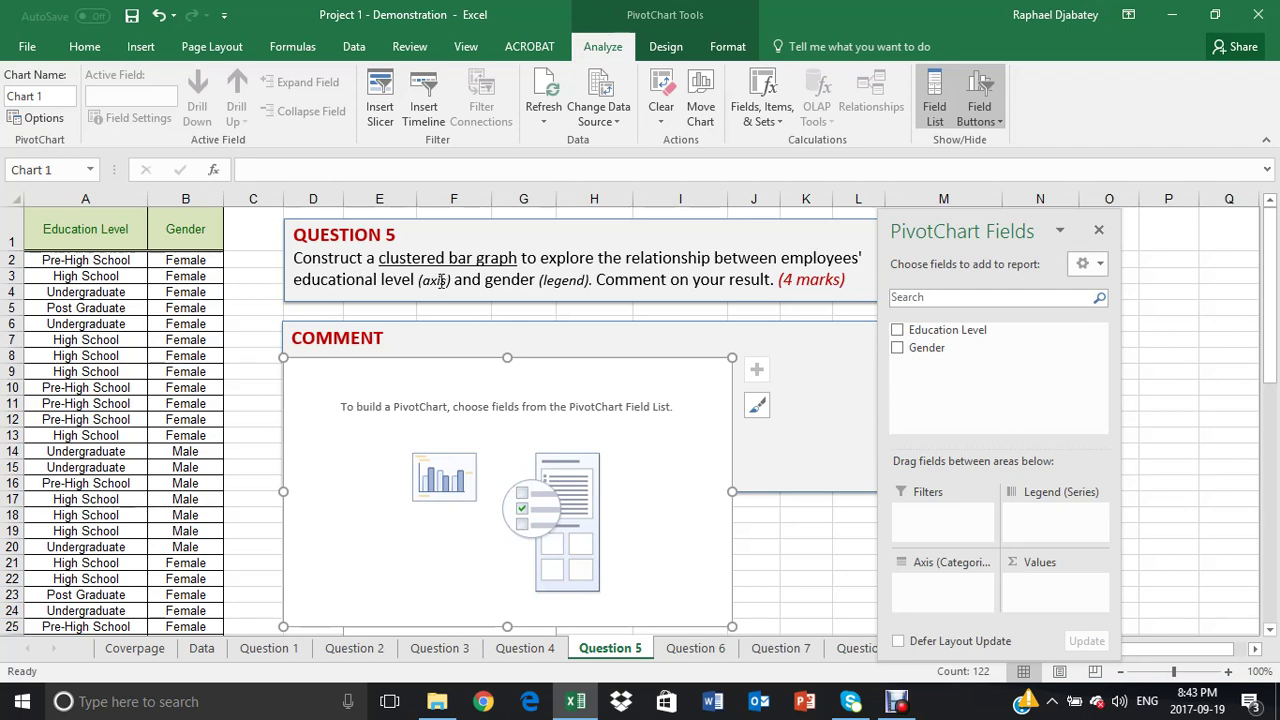
{"action": "left_click_drag", "start_coordinate": [447, 281], "coordinate": [432, 281]}
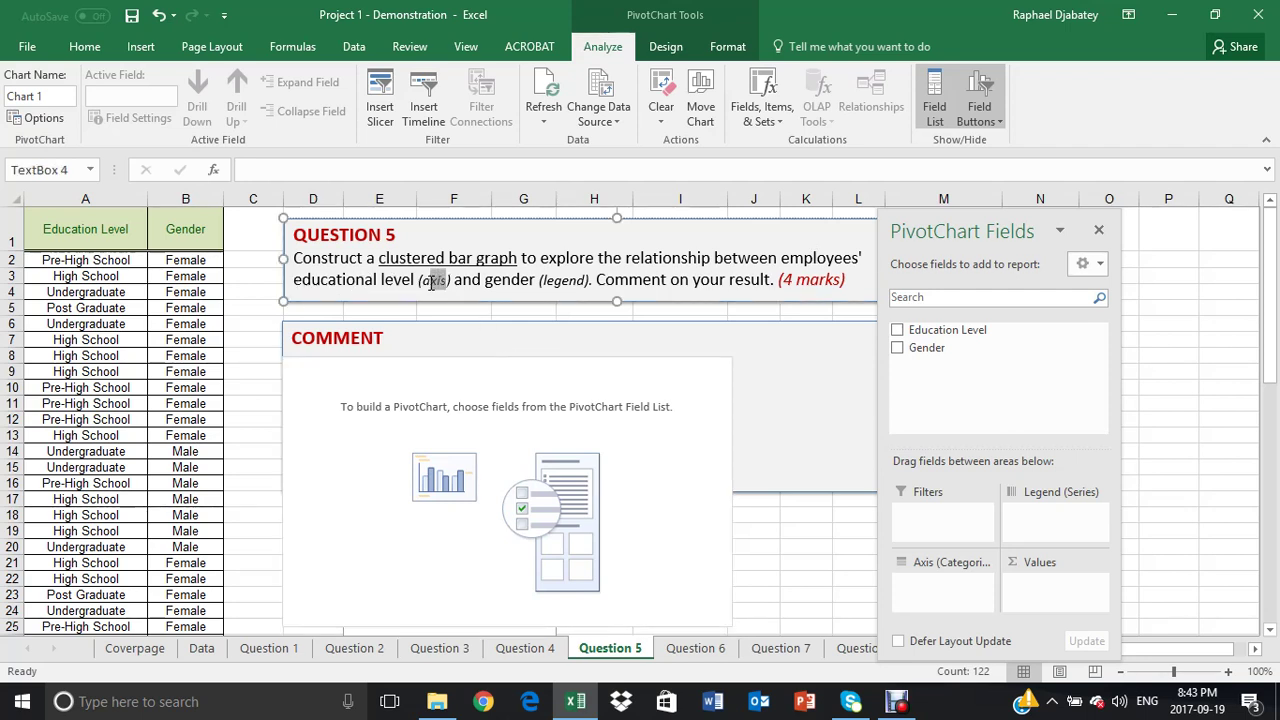
{"action": "left_click", "coordinate": [548, 281]}
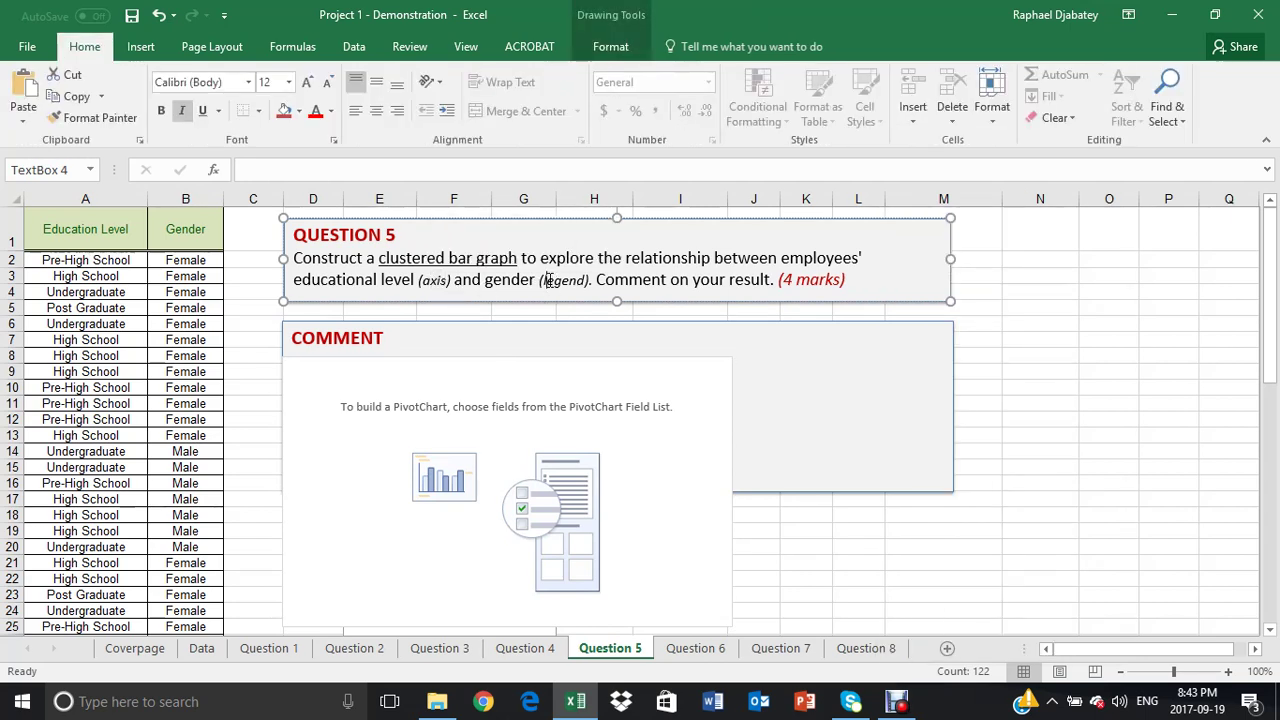
{"action": "left_click_drag", "start_coordinate": [542, 280], "coordinate": [587, 280]}
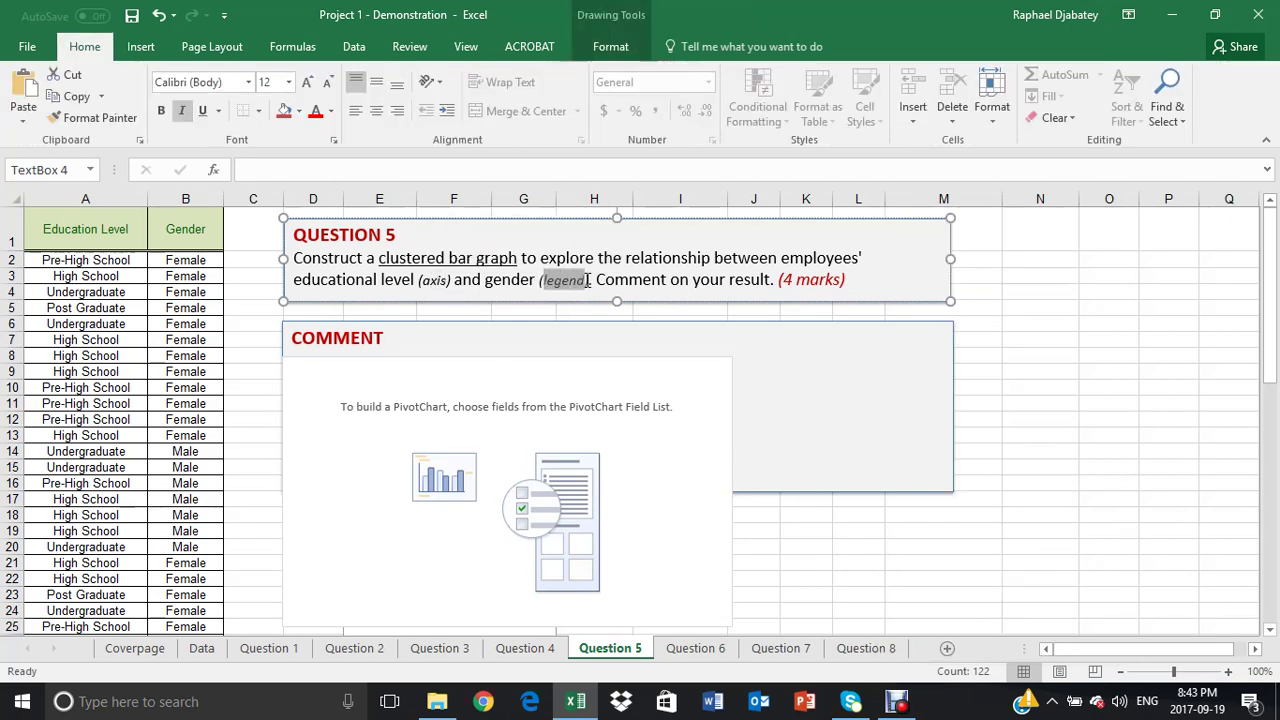
{"action": "left_click", "coordinate": [345, 392]}
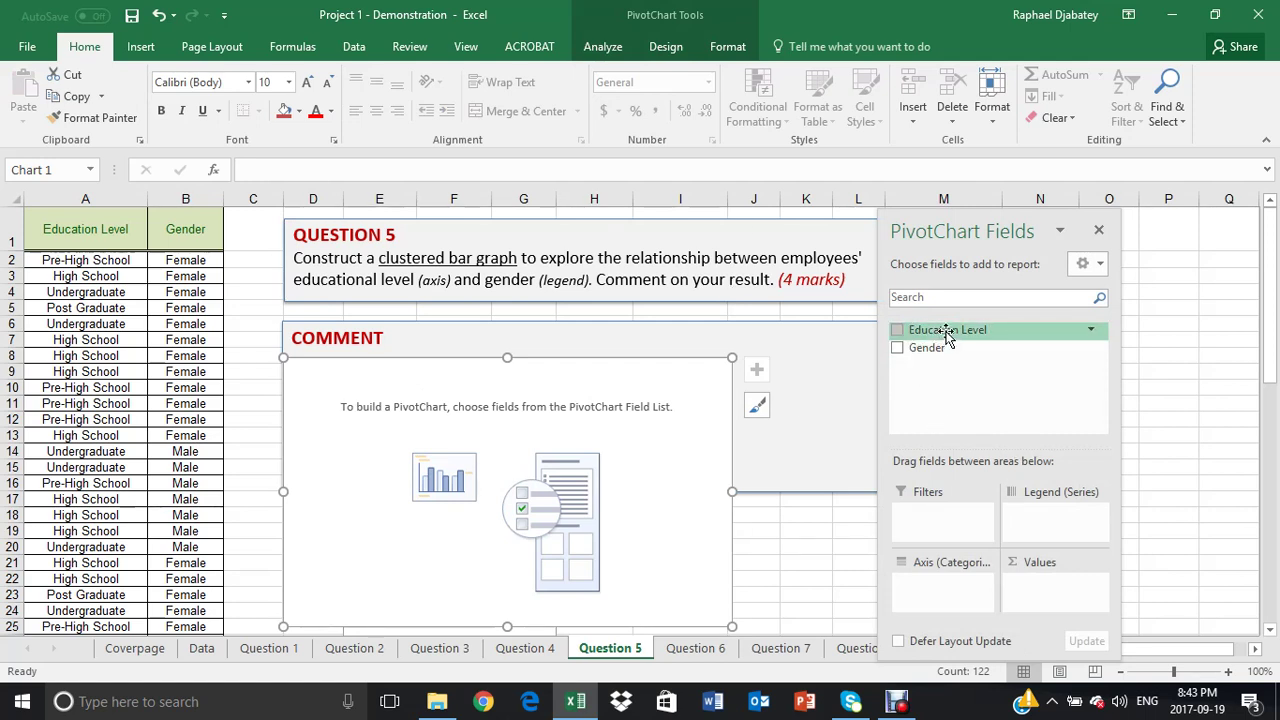
{"action": "left_click_drag", "start_coordinate": [946, 337], "coordinate": [946, 597]}
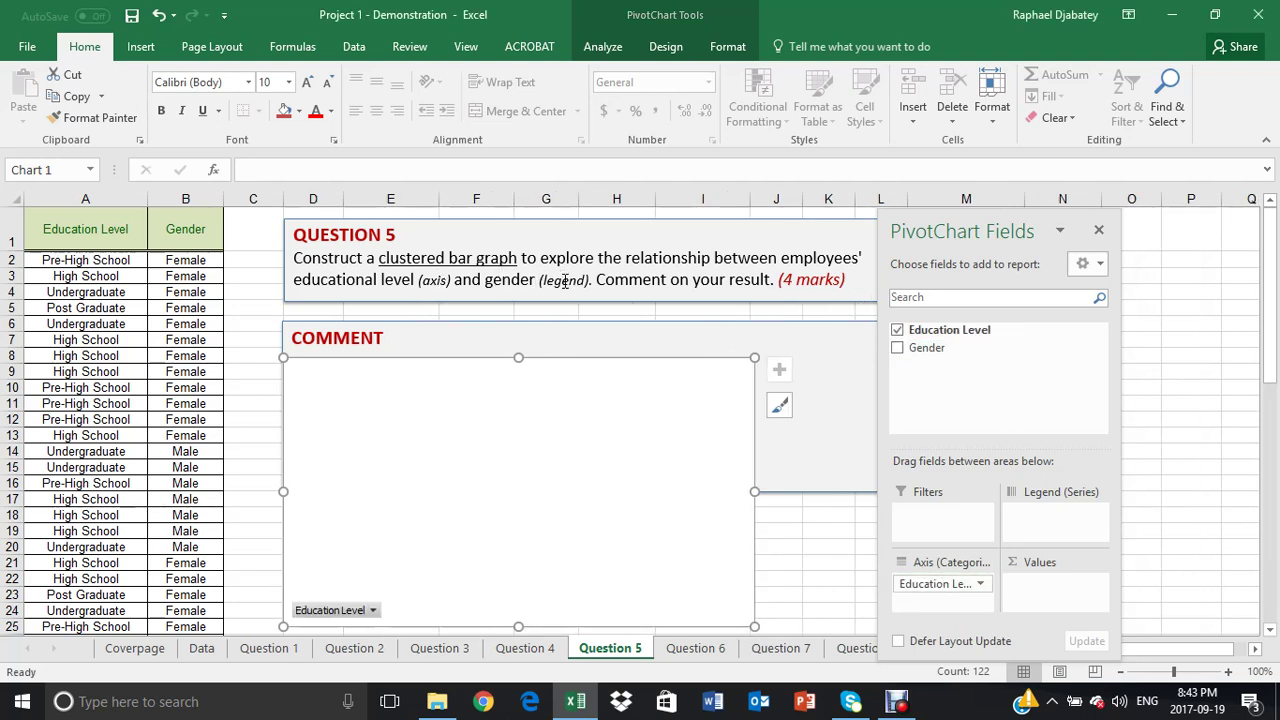
{"action": "left_click_drag", "start_coordinate": [920, 347], "coordinate": [1026, 519]}
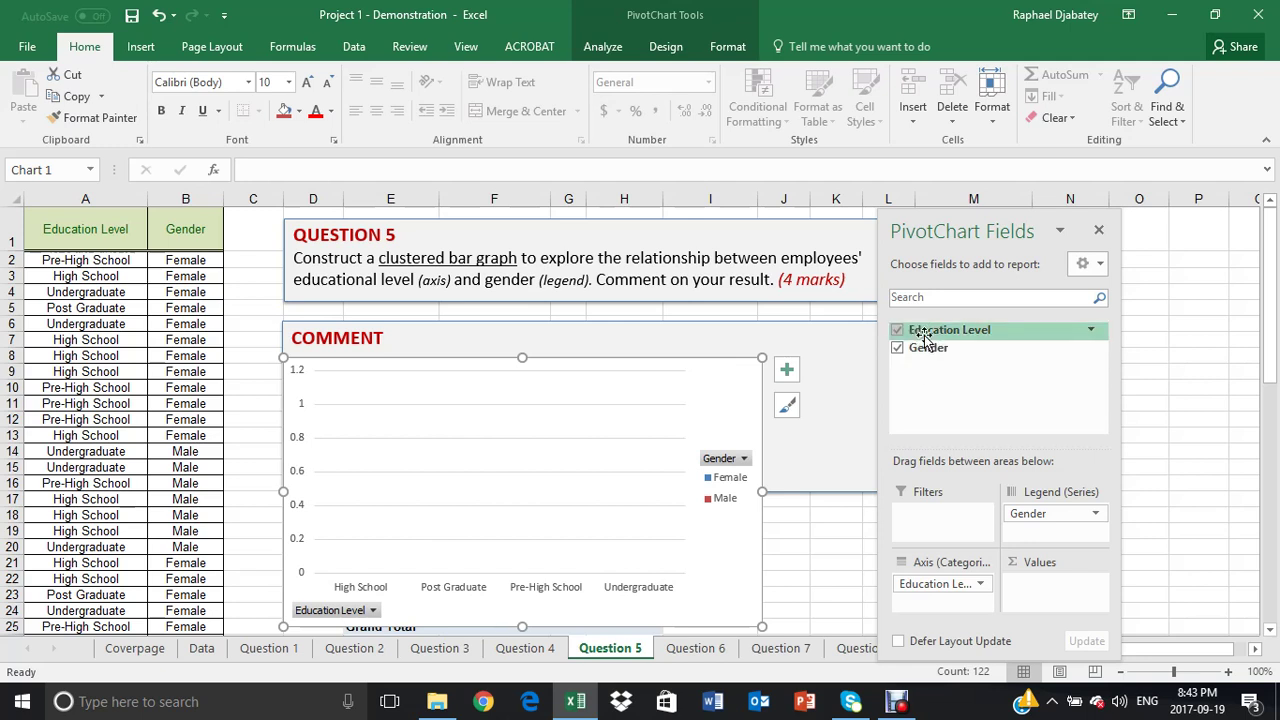
{"action": "left_click_drag", "start_coordinate": [924, 332], "coordinate": [1056, 596]}
- Reposition the PivotChart higher and further right on the worksheet, clear of the PivotTable
{"action": "left_click_drag", "start_coordinate": [678, 397], "coordinate": [645, 301]}
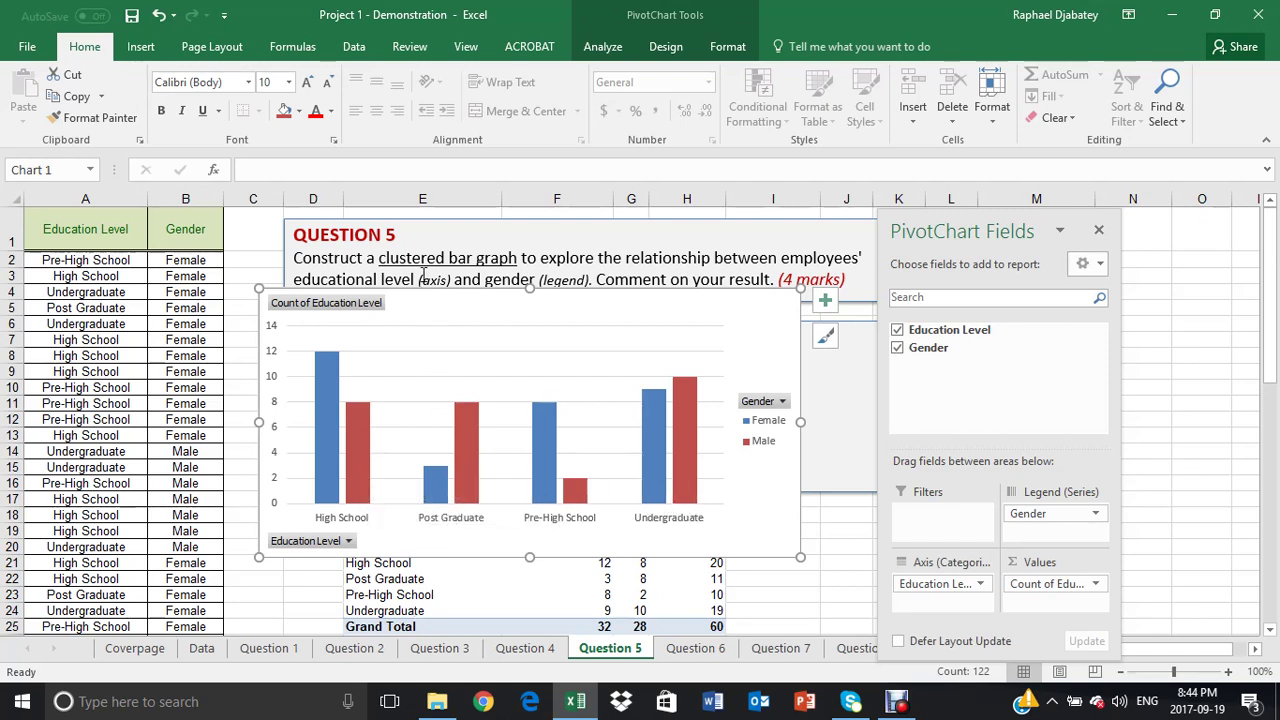
{"action": "mouse_move", "coordinate": [440, 300]}
{"action": "left_mouse_down"}
{"action": "mouse_move", "coordinate": [397, 306]}
{"action": "mouse_move", "coordinate": [441, 307]}
{"action": "left_mouse_up"}
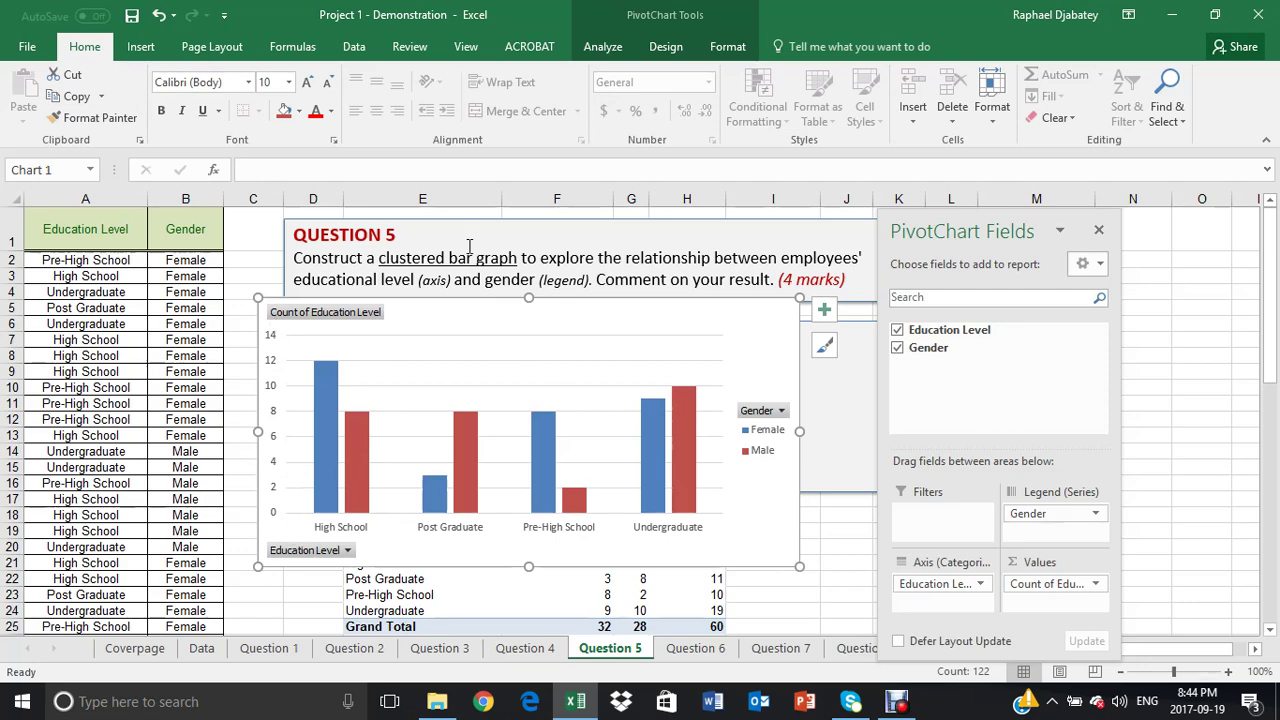
{"action": "left_click_drag", "start_coordinate": [455, 325], "coordinate": [639, 211]}
- Show the PivotTable's education level counts as % of Column Total, leaving the table deselected
{"action": "scroll", "coordinate": [607, 585], "scroll_direction": "down", "scroll_amount": 1}
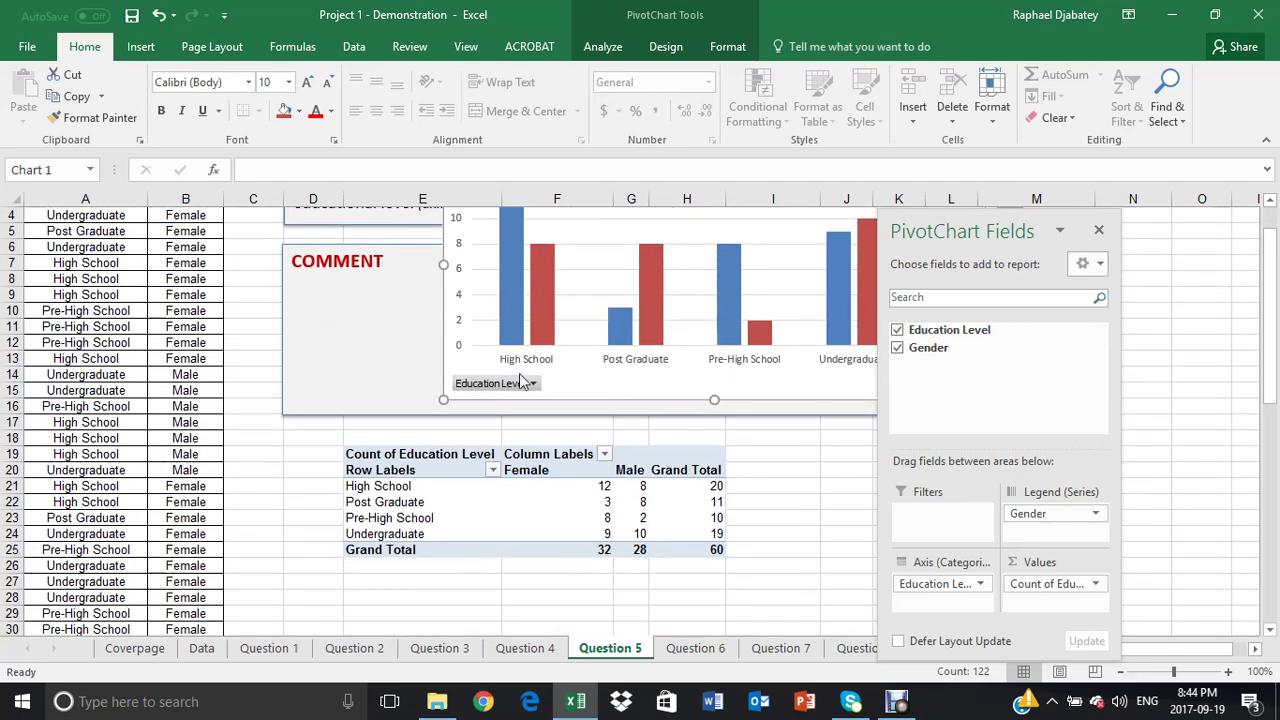
{"action": "left_click", "coordinate": [601, 501]}
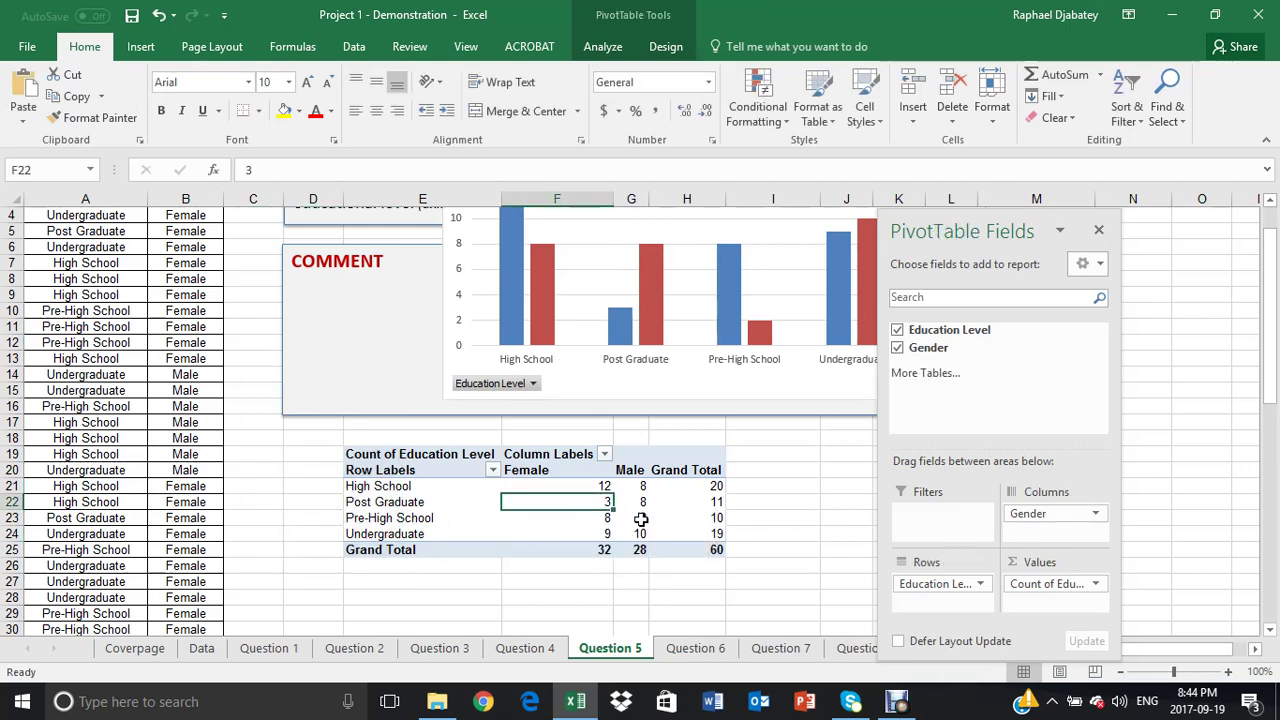
{"action": "right_click", "coordinate": [594, 501]}
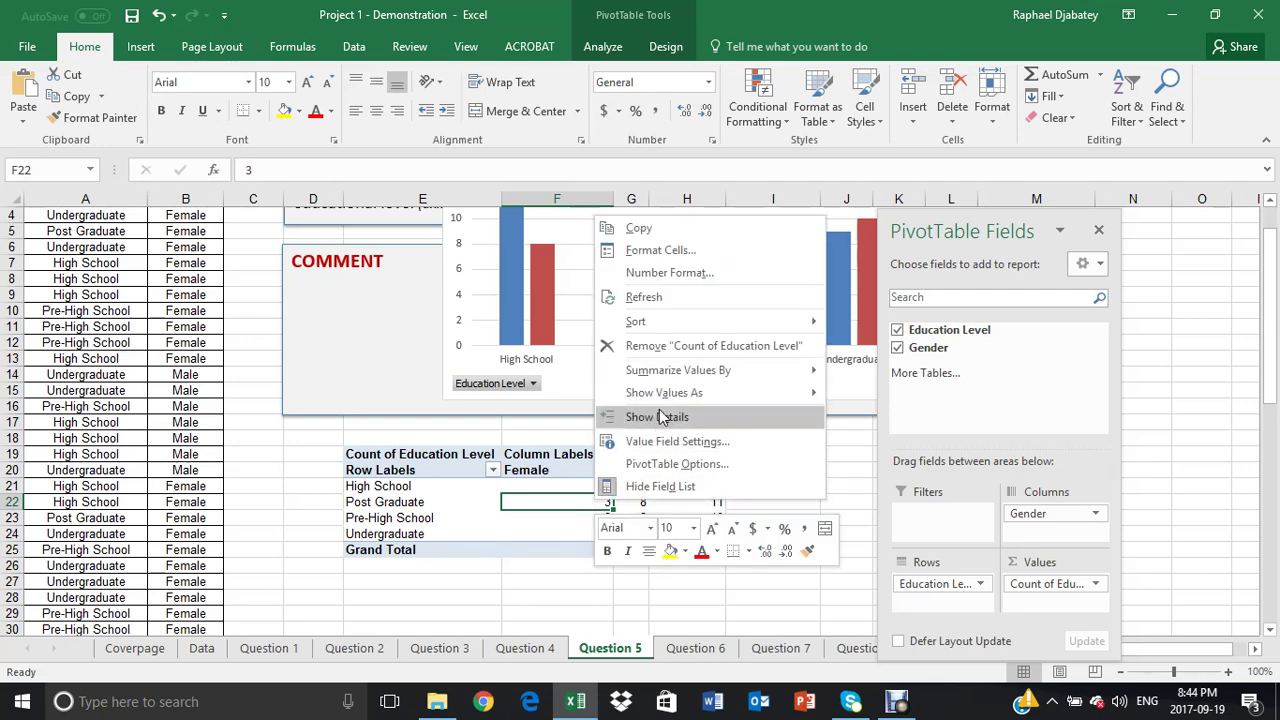
{"action": "mouse_move", "coordinate": [660, 395]}
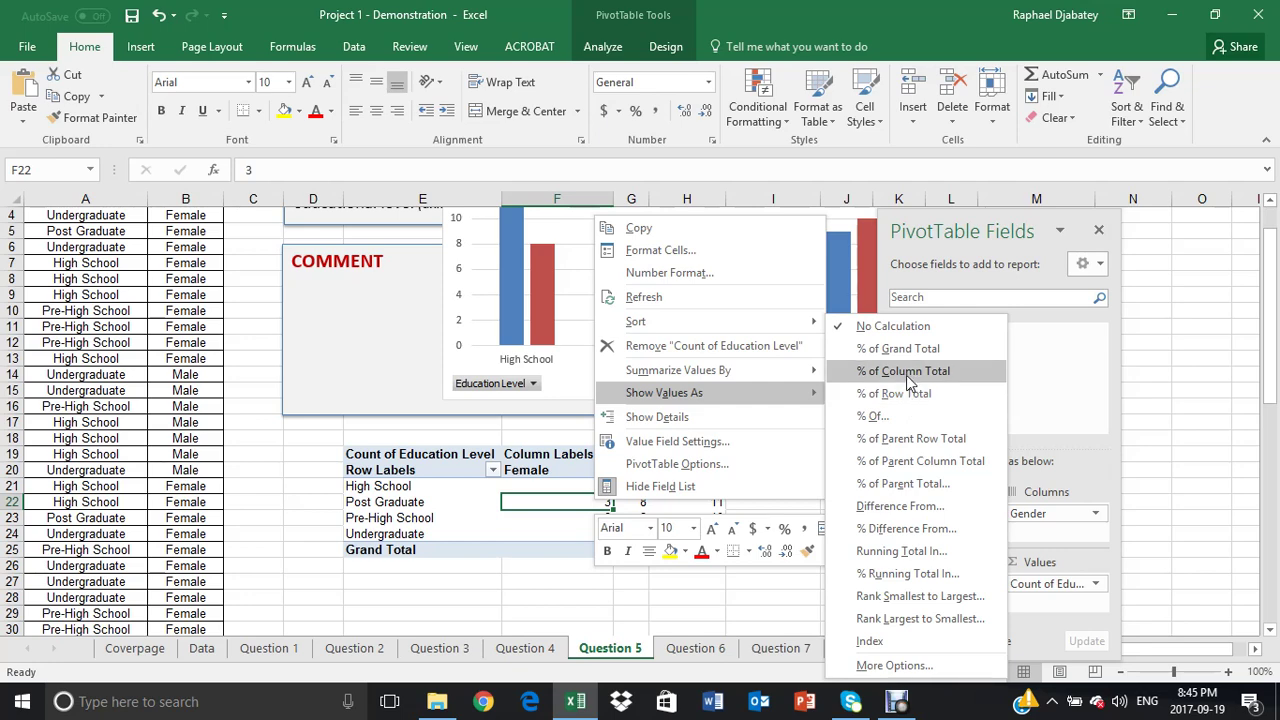
{"action": "left_click", "coordinate": [907, 375]}
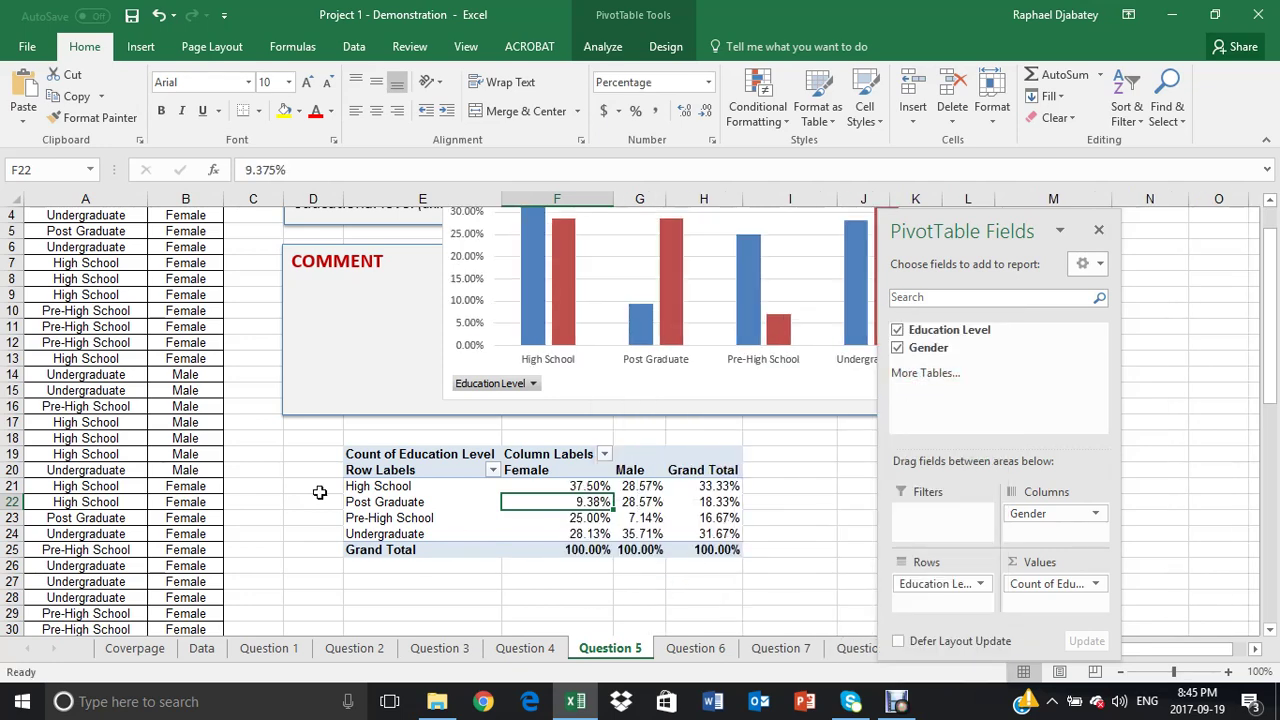
{"action": "left_click", "coordinate": [300, 456]}
- Move the PivotChart further right so the COMMENT heading and the writing area beneath it are uncovered
{"action": "scroll", "coordinate": [300, 456], "scroll_direction": "up", "scroll_amount": 1}
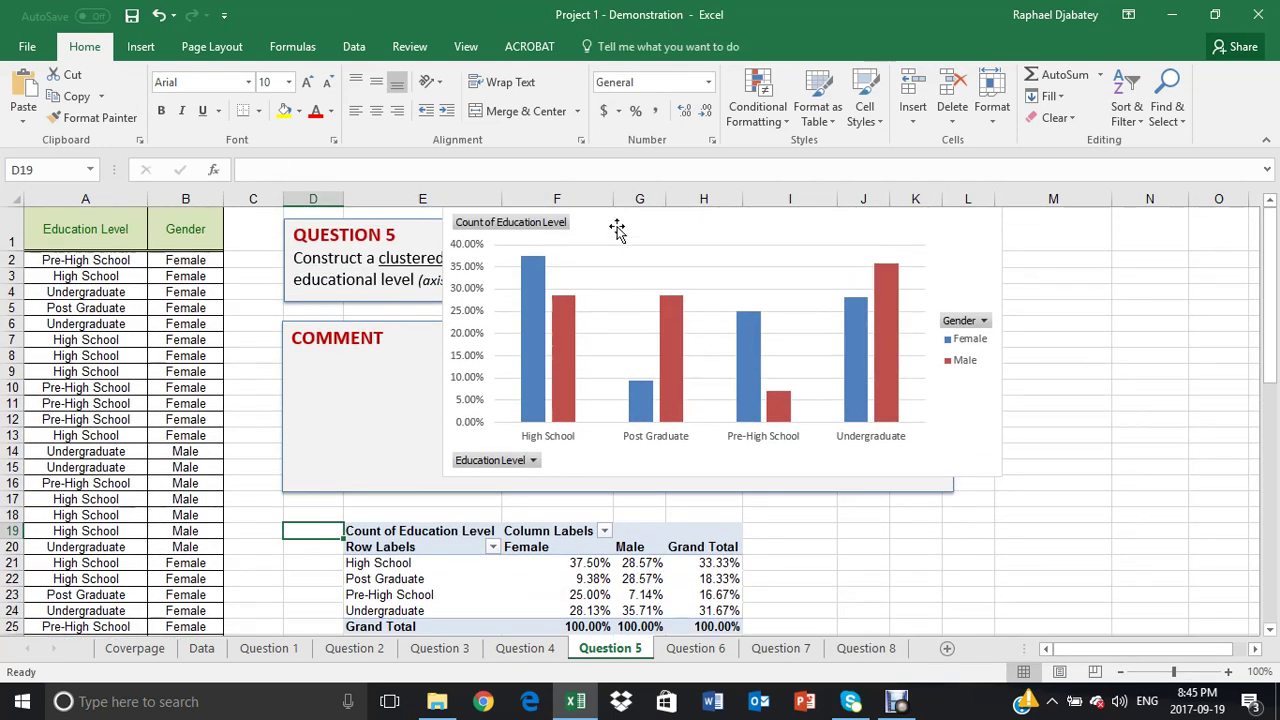
{"action": "left_click_drag", "start_coordinate": [614, 229], "coordinate": [953, 248]}
{"action": "left_click", "coordinate": [296, 520]}
{"action": "left_click", "coordinate": [893, 344]}
{"action": "left_click", "coordinate": [620, 437]}
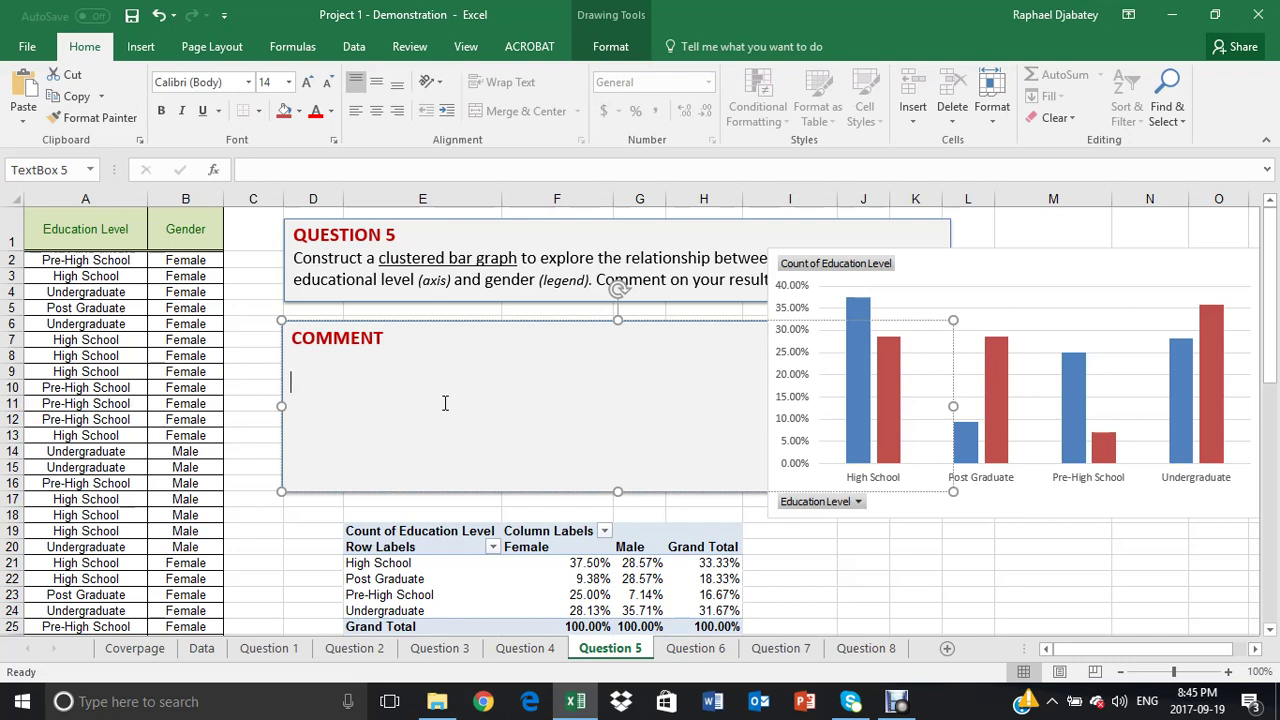
{"action": "left_click", "coordinate": [490, 311]}
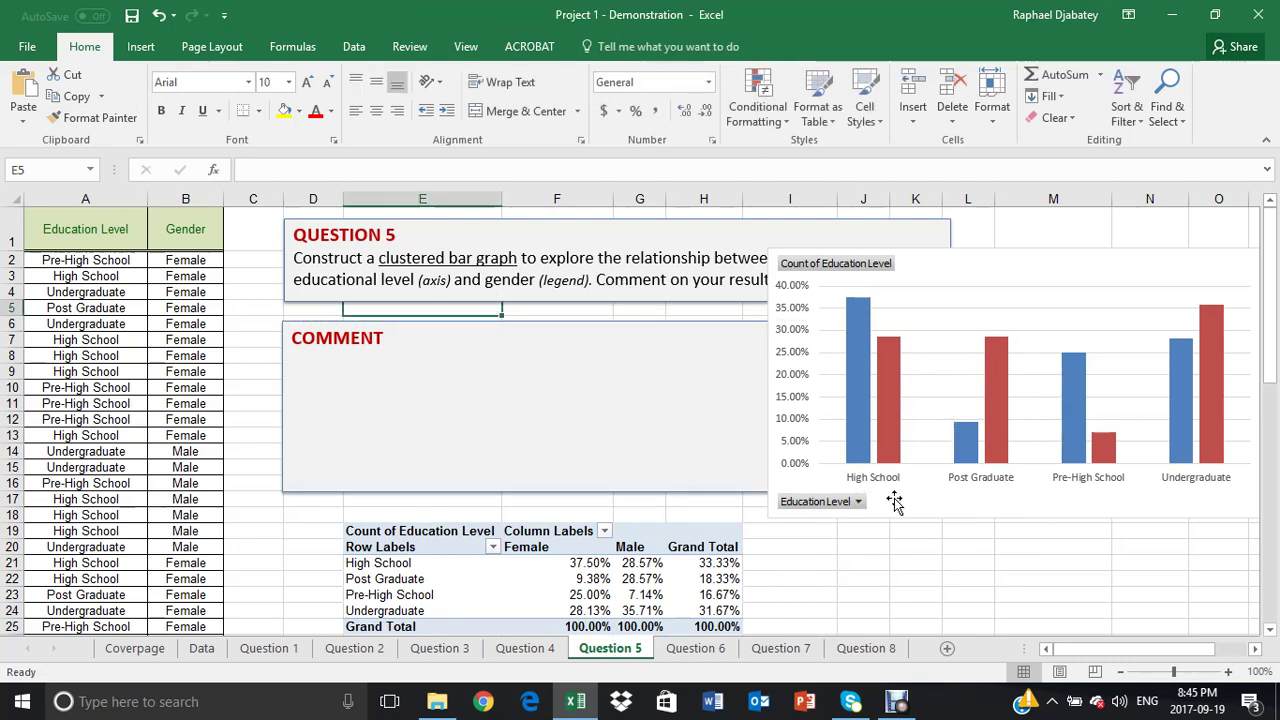
{"action": "left_click_drag", "start_coordinate": [971, 263], "coordinate": [835, 274]}
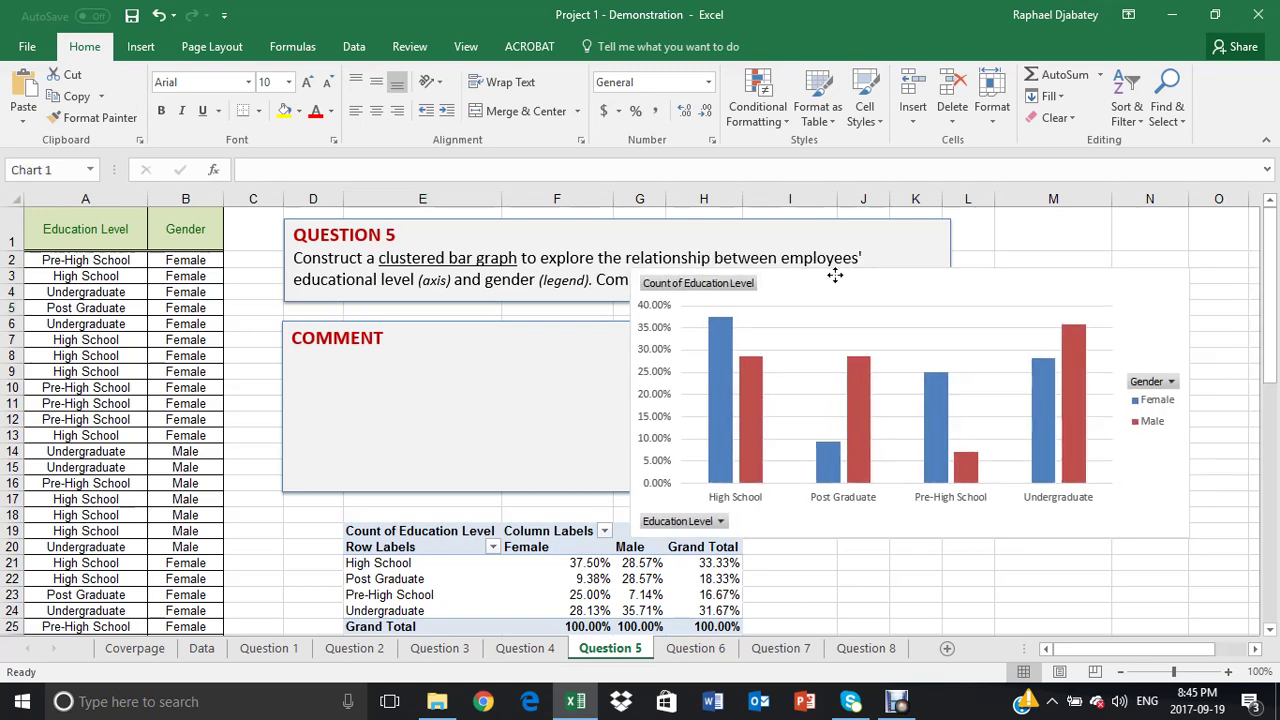
- Place the text cursor below the heading in the COMMENT box, ready for writing about the chart
{"action": "left_click", "coordinate": [432, 448]}
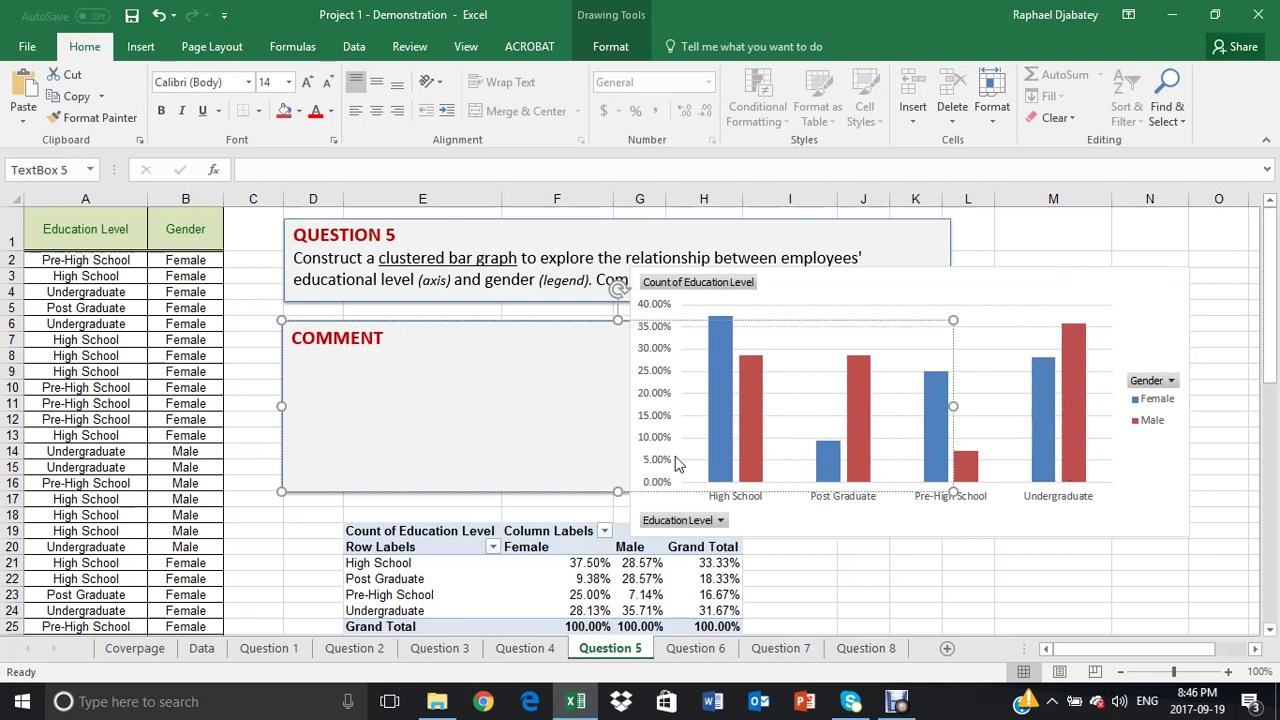
{"action": "left_click", "coordinate": [977, 366]}
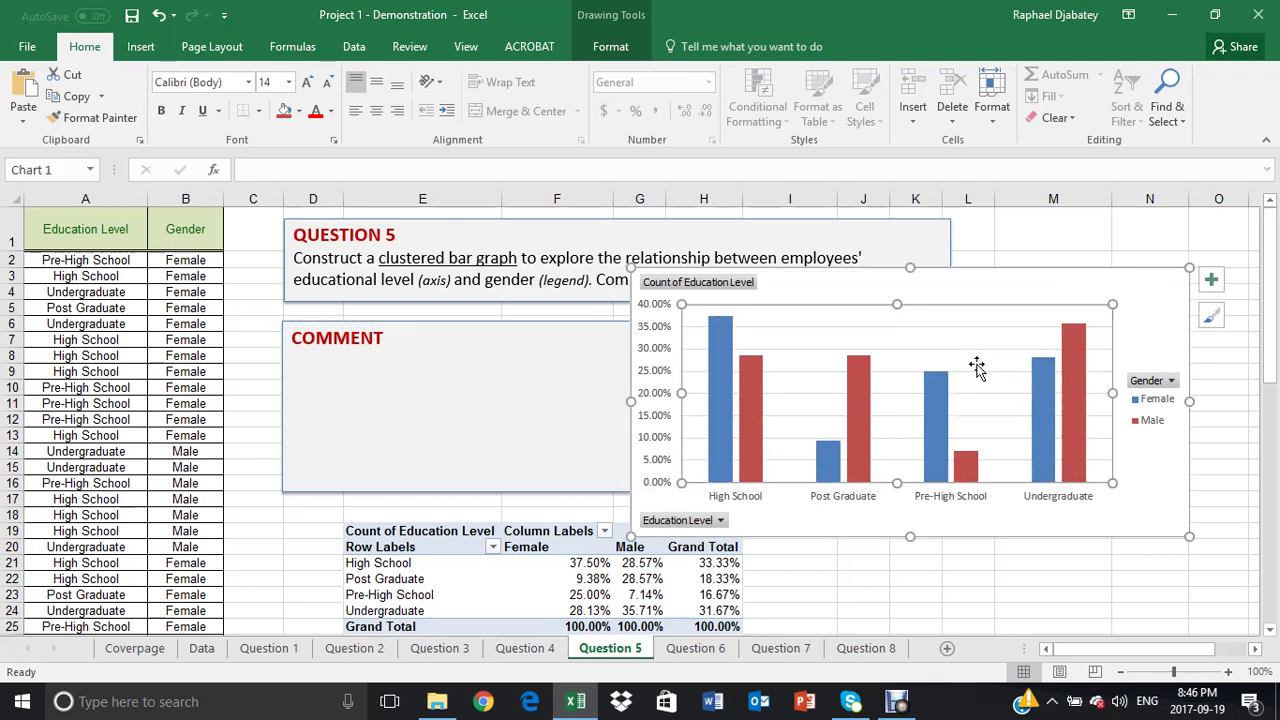
{"action": "left_click", "coordinate": [592, 436]}
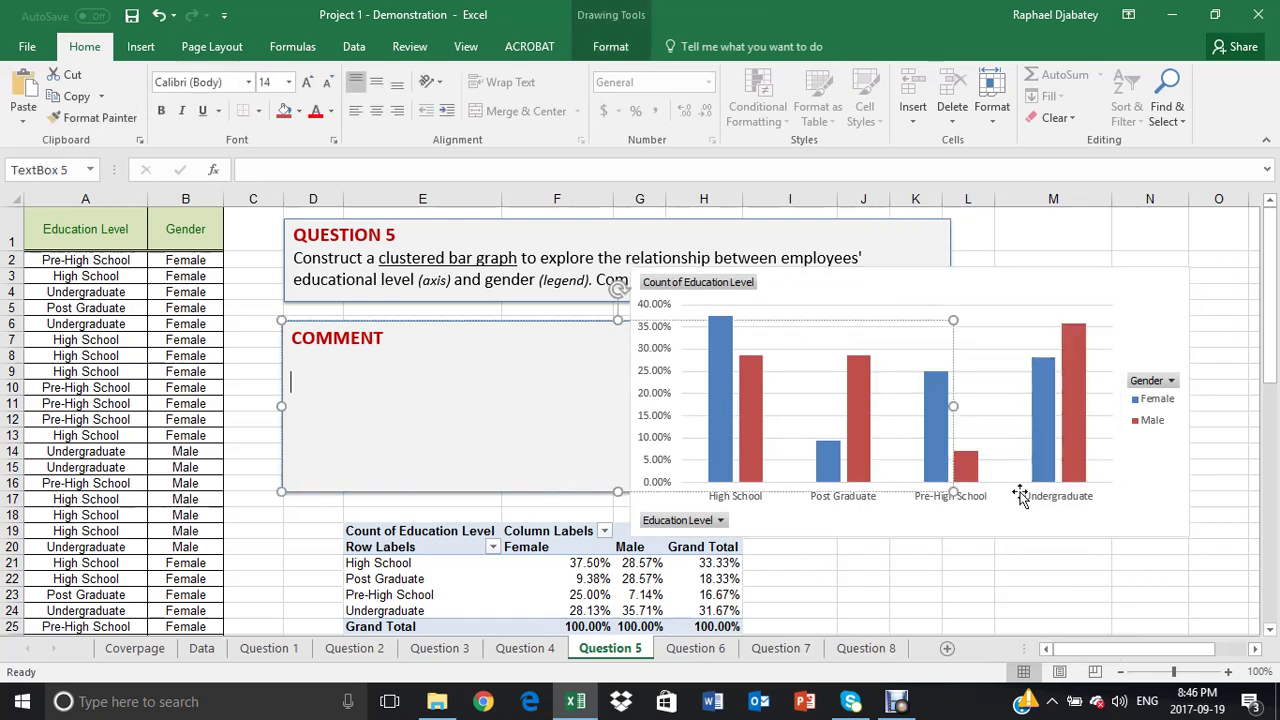